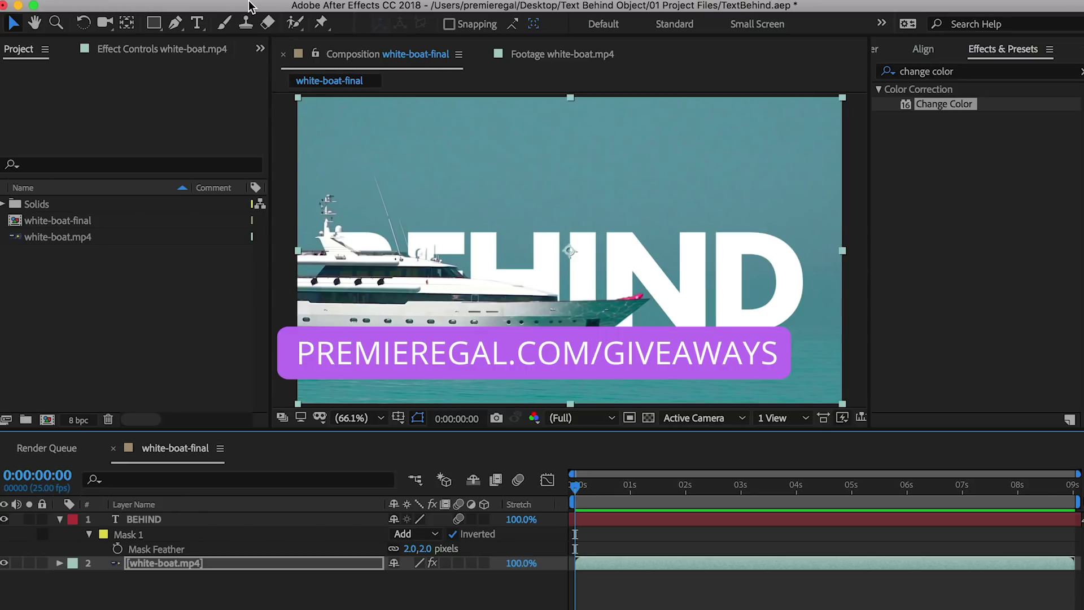
Preview the finished comp, stop at 6:23, and toggle the BEHIND text off and on to compare.
{"action": "key", "text": "space"}
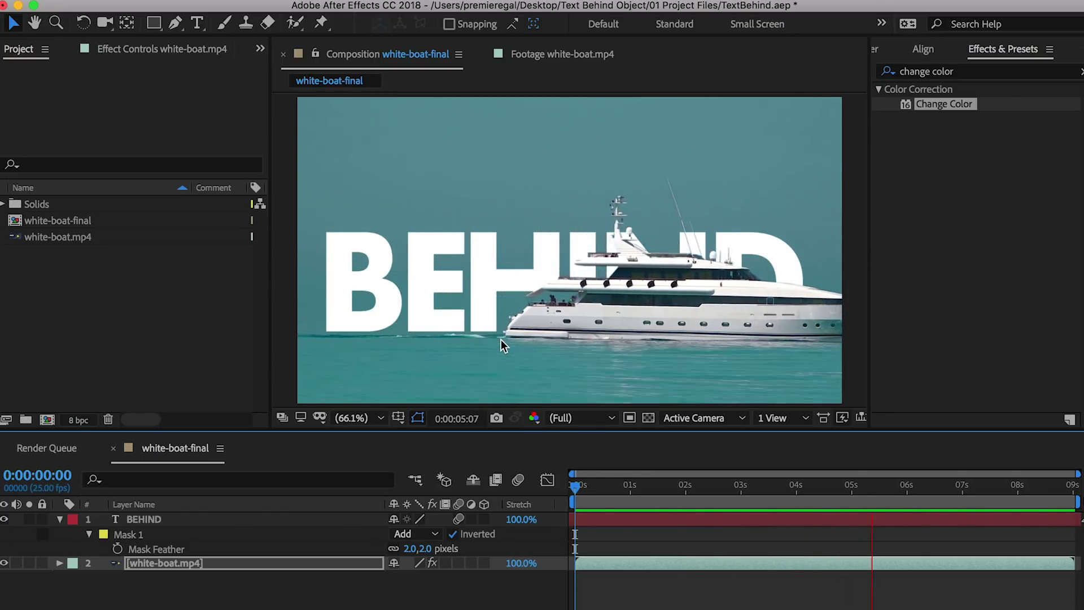
{"action": "key", "text": "space"}
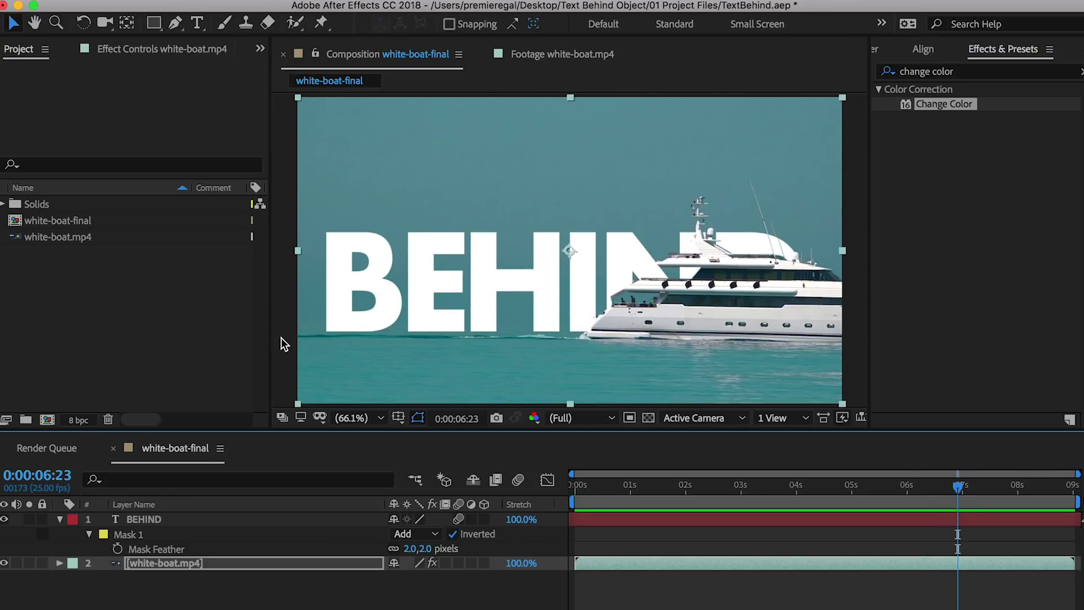
{"action": "left_click", "coordinate": [116, 519]}
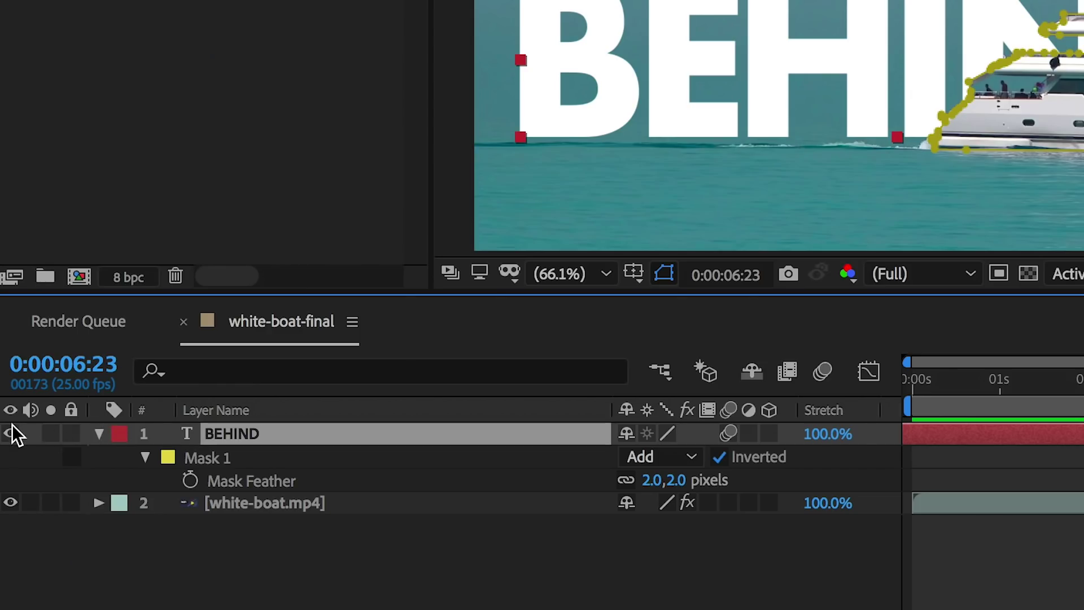
{"action": "left_click", "coordinate": [11, 434]}
{"action": "left_click", "coordinate": [10, 434]}
Close white-boat-final, view white-boat.mp4 from frame 0, and create a white-boat comp from it.
{"action": "left_click", "coordinate": [184, 322]}
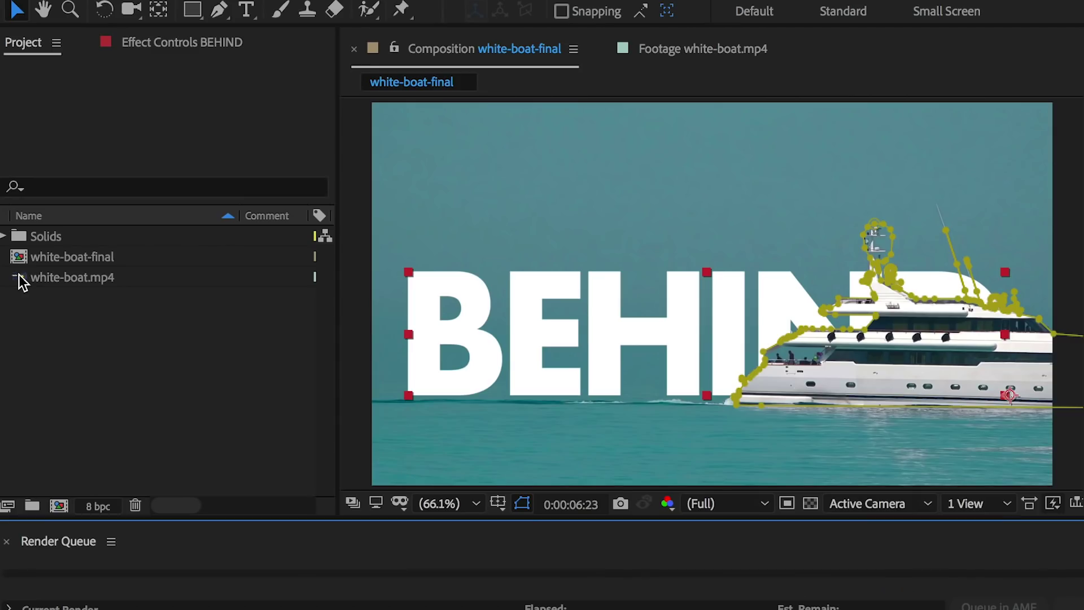
{"action": "double_click", "coordinate": [19, 276]}
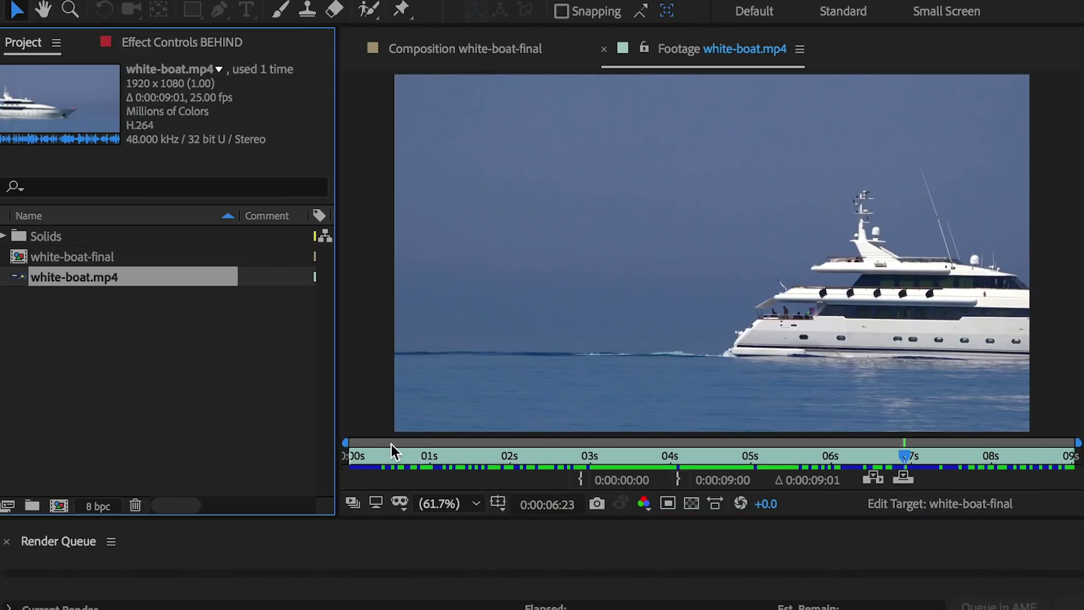
{"action": "left_click_drag", "start_coordinate": [391, 452], "coordinate": [358, 449]}
{"action": "key", "text": "space"}
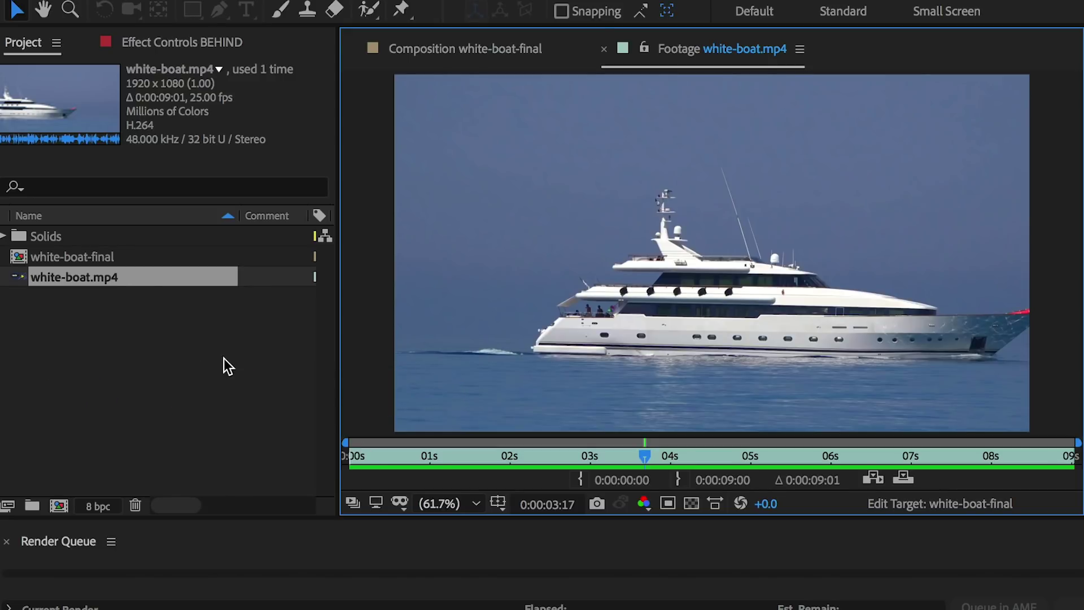
{"action": "right_click", "coordinate": [20, 275]}
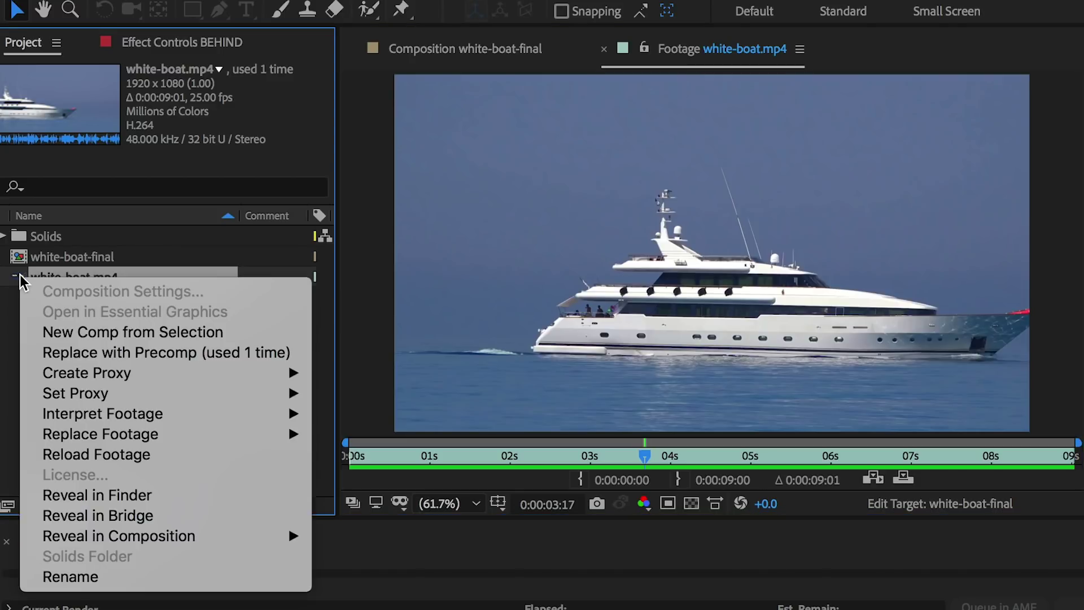
{"action": "left_click", "coordinate": [72, 334]}
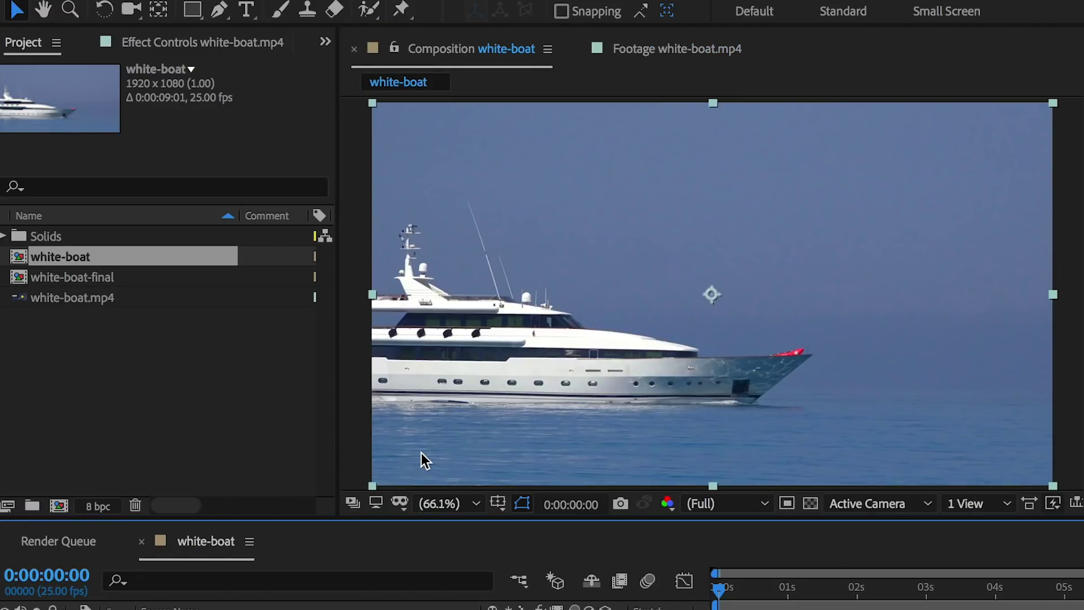
Add a BEHIND text layer and drag the word down across the boat.
{"action": "left_click", "coordinate": [247, 12]}
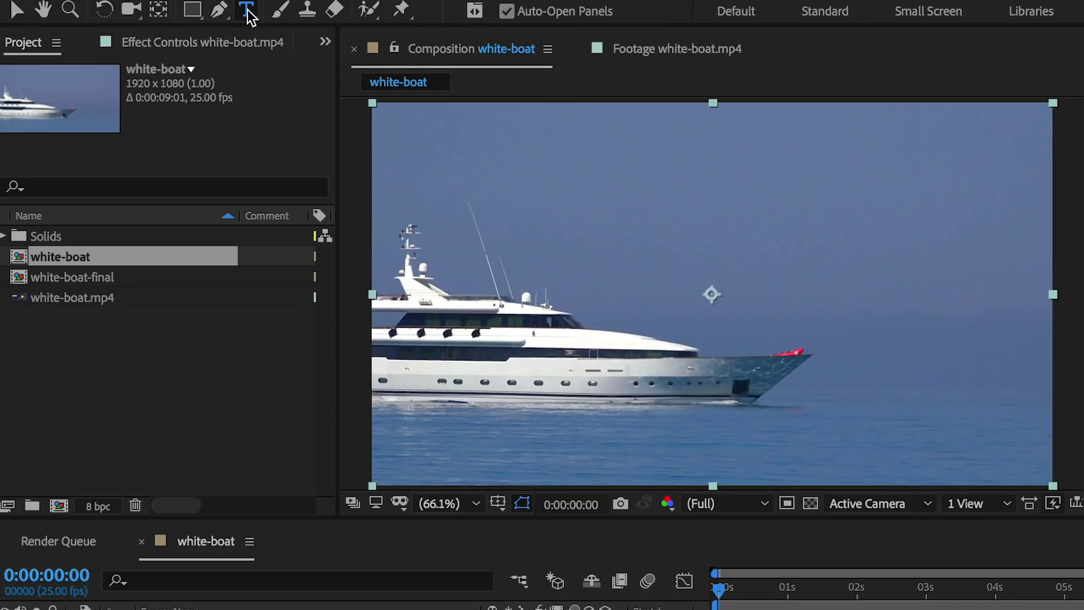
{"action": "left_click", "coordinate": [655, 293]}
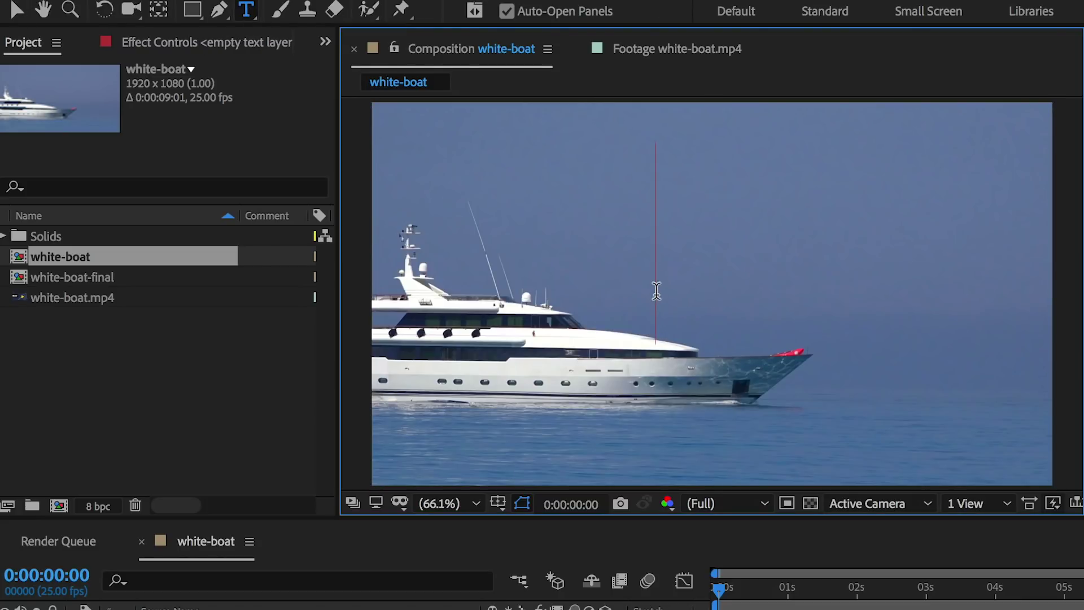
{"action": "type", "text": "BEHIND"}
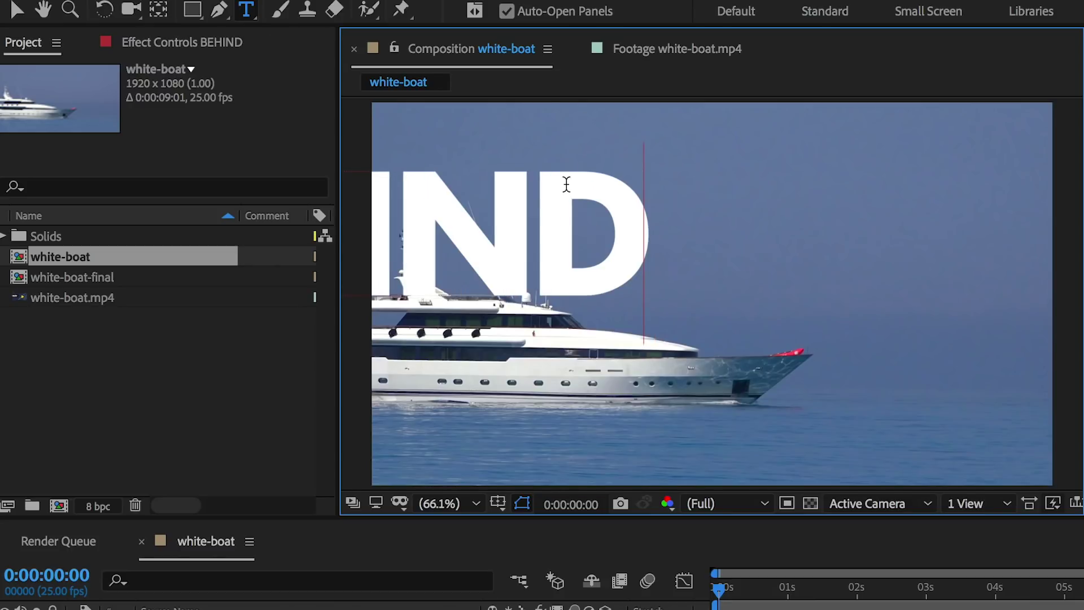
{"action": "left_click", "coordinate": [18, 14]}
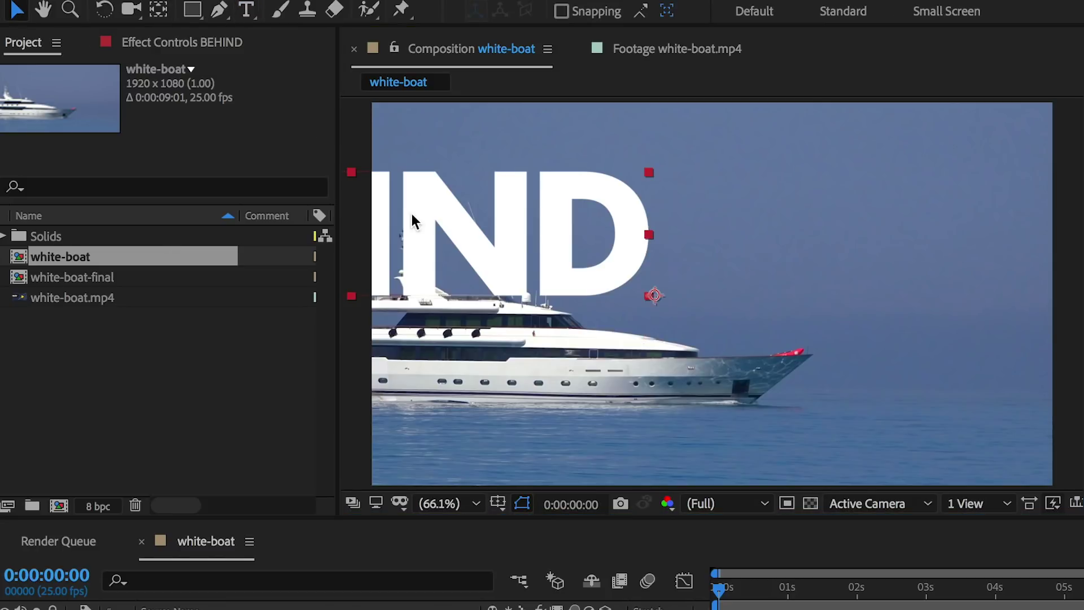
{"action": "left_click_drag", "start_coordinate": [504, 249], "coordinate": [856, 336]}
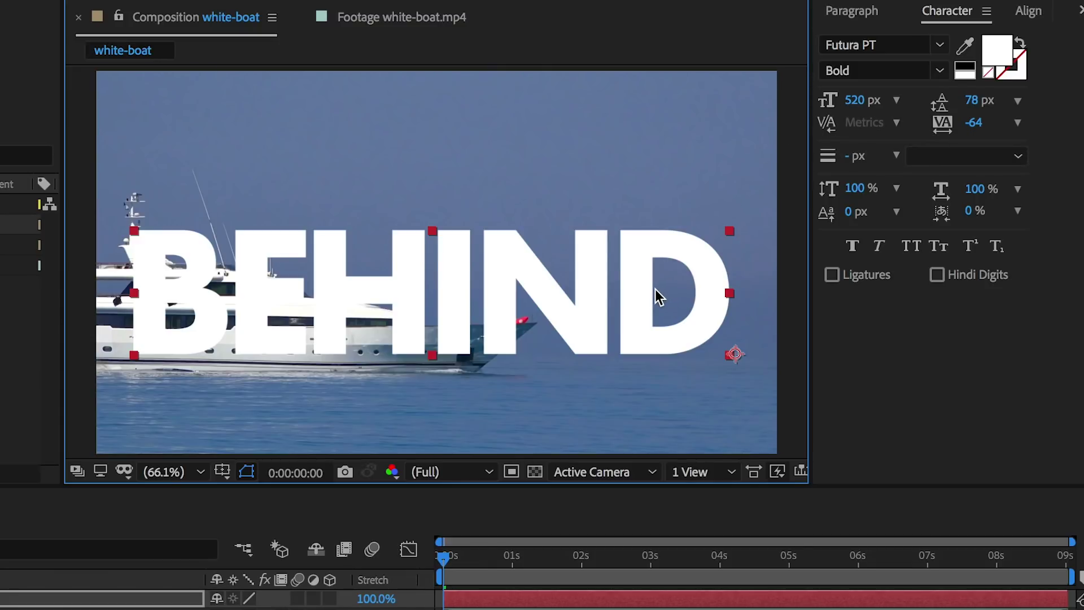
At 0:00:02:17, align the BEHIND text to the comp's horizontal centre.
{"action": "left_click_drag", "start_coordinate": [445, 560], "coordinate": [630, 557]}
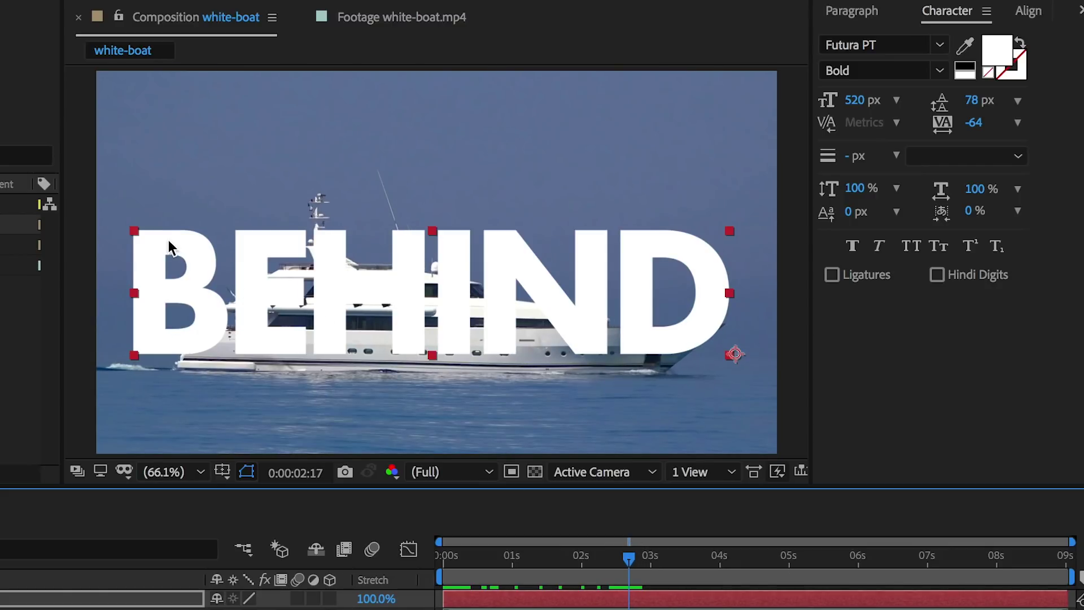
{"action": "left_click", "coordinate": [597, 262]}
{"action": "left_click", "coordinate": [1029, 17]}
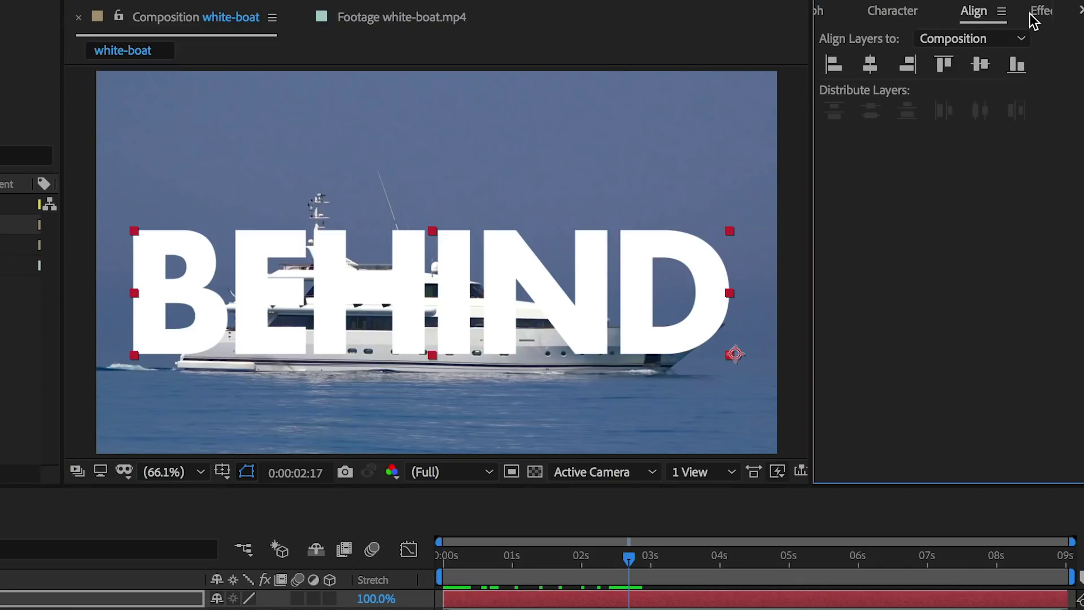
{"action": "left_click", "coordinate": [873, 67]}
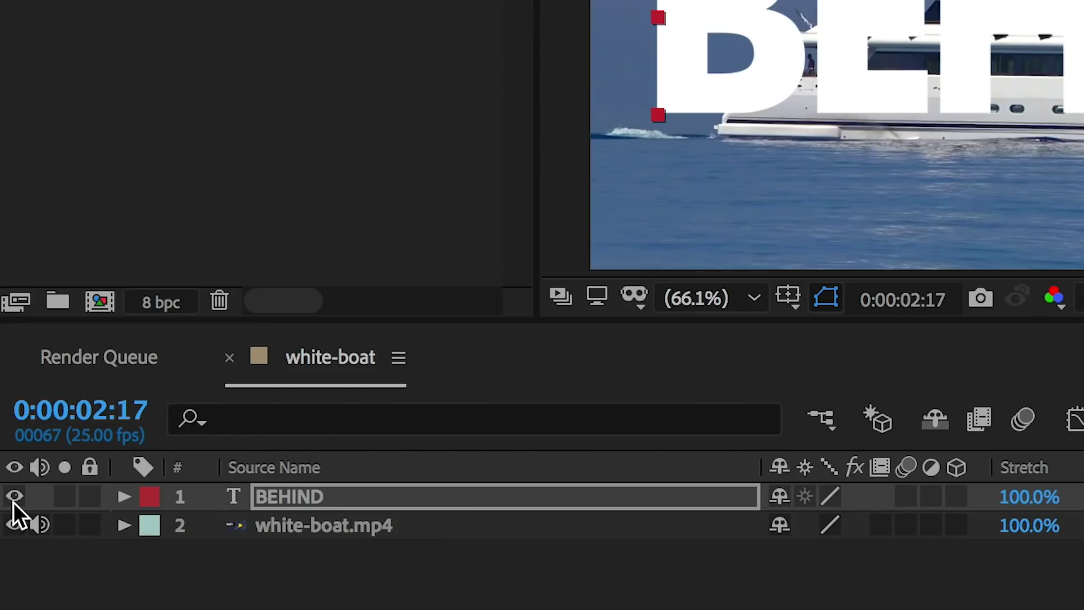
Hide the BEHIND text and zoom to 1600% on the hull end at the waterline.
{"action": "left_click", "coordinate": [12, 500]}
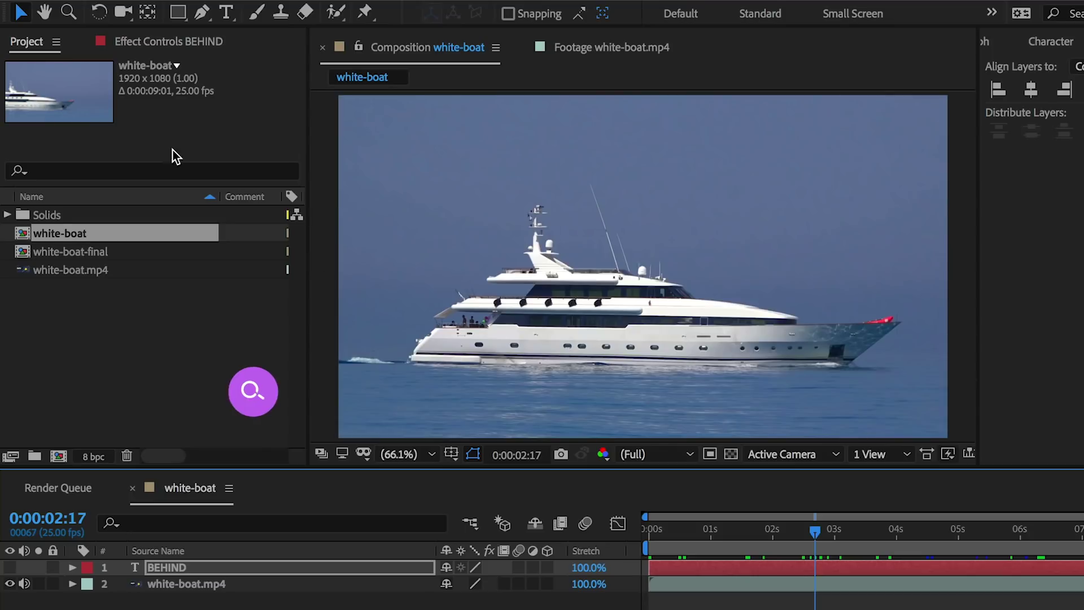
{"action": "key", "text": "z"}
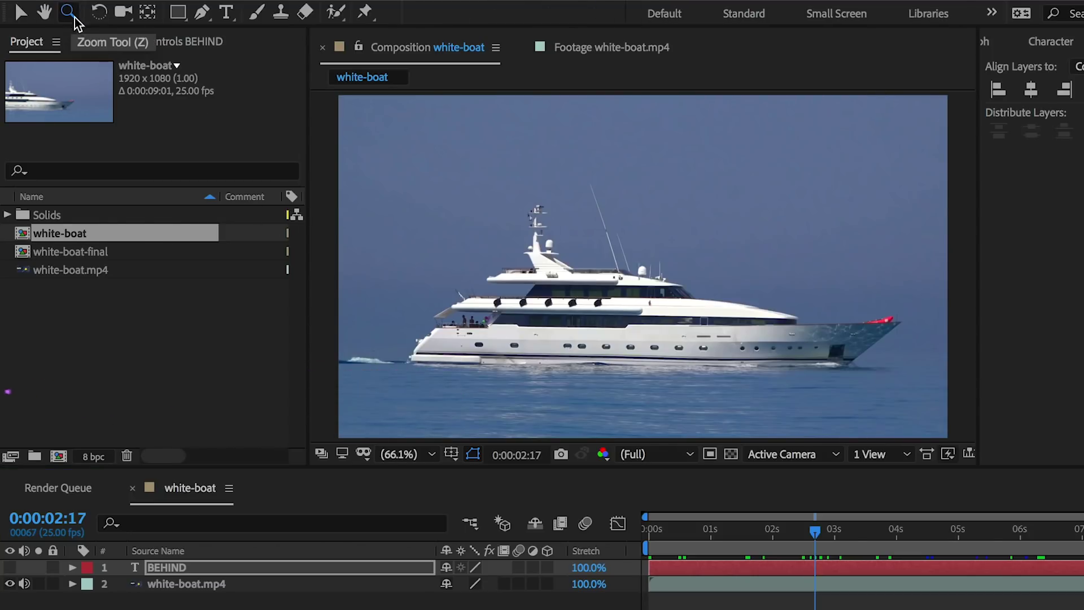
{"action": "left_click_drag", "start_coordinate": [398, 338], "coordinate": [438, 374]}
{"action": "left_click_drag", "start_coordinate": [530, 249], "coordinate": [626, 313]}
{"action": "left_click_drag", "start_coordinate": [676, 354], "coordinate": [480, 158]}
{"action": "left_click", "coordinate": [667, 326], "text": "alt"}
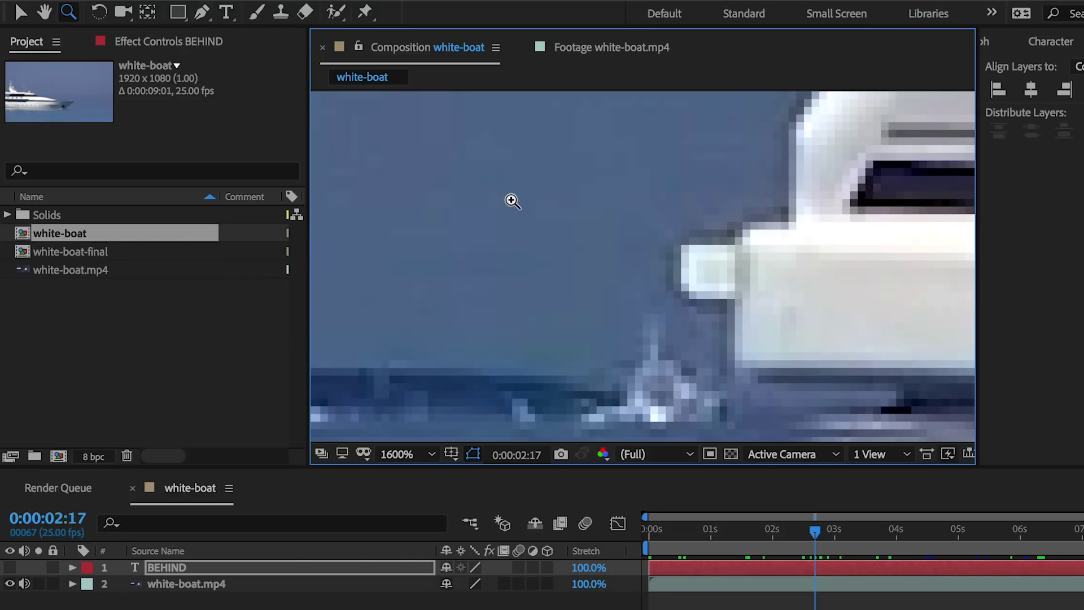
Place Mask 1's first point in the water beside the hull and reveal it under BEHIND's Masks.
{"action": "key", "text": "h"}
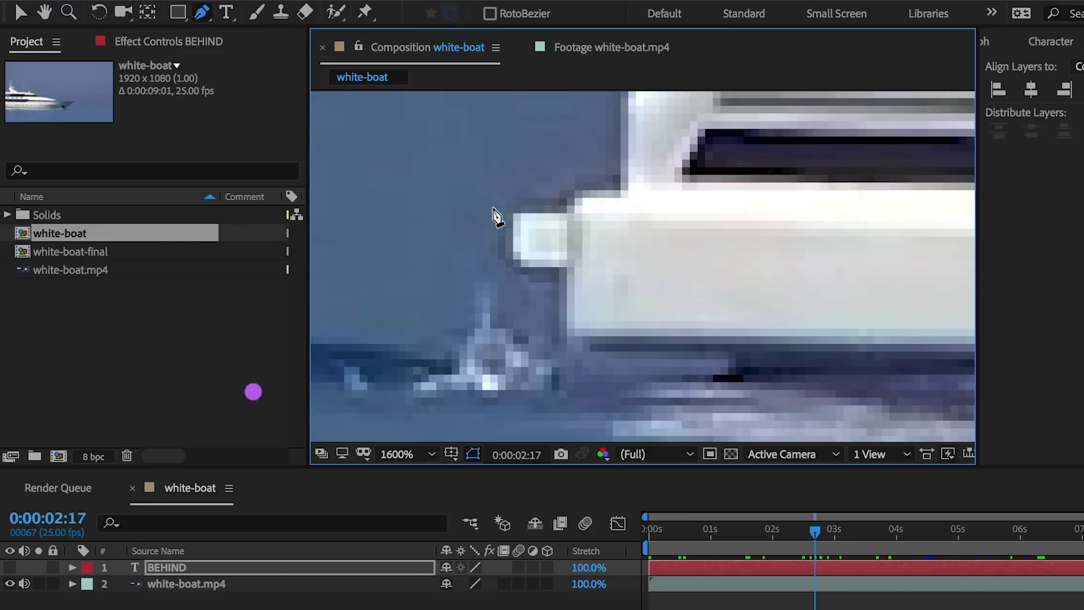
{"action": "left_click", "coordinate": [568, 372]}
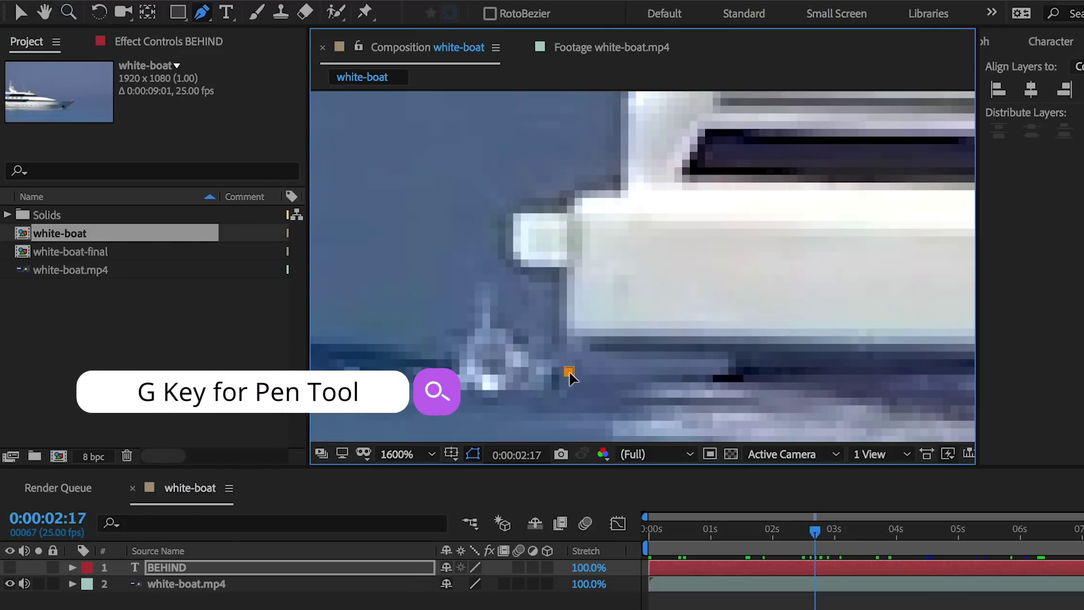
{"action": "left_click", "coordinate": [73, 568]}
{"action": "left_click", "coordinate": [72, 568]}
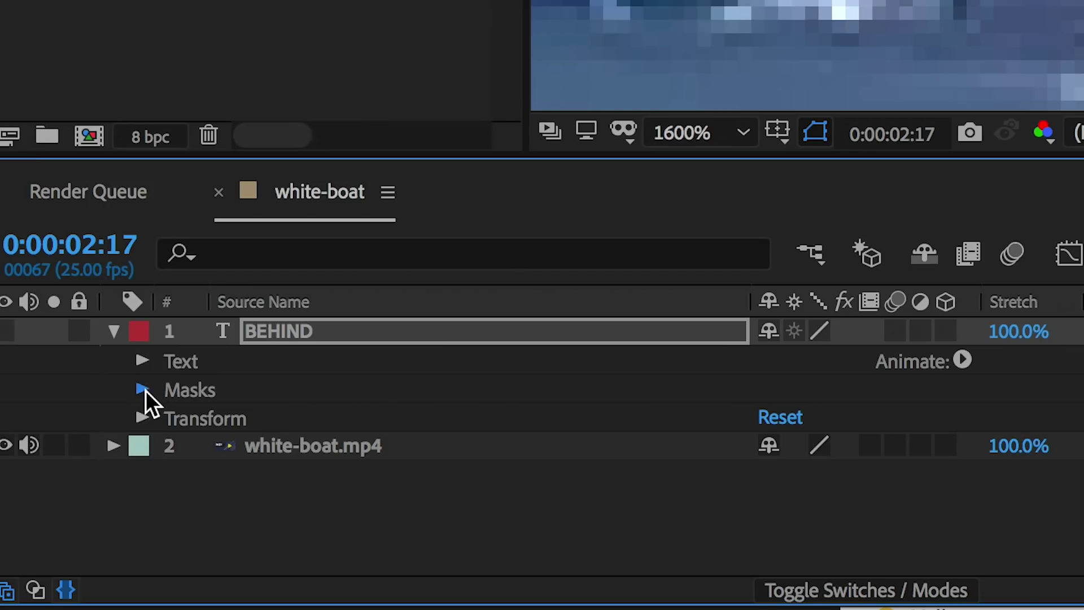
{"action": "left_click", "coordinate": [89, 600]}
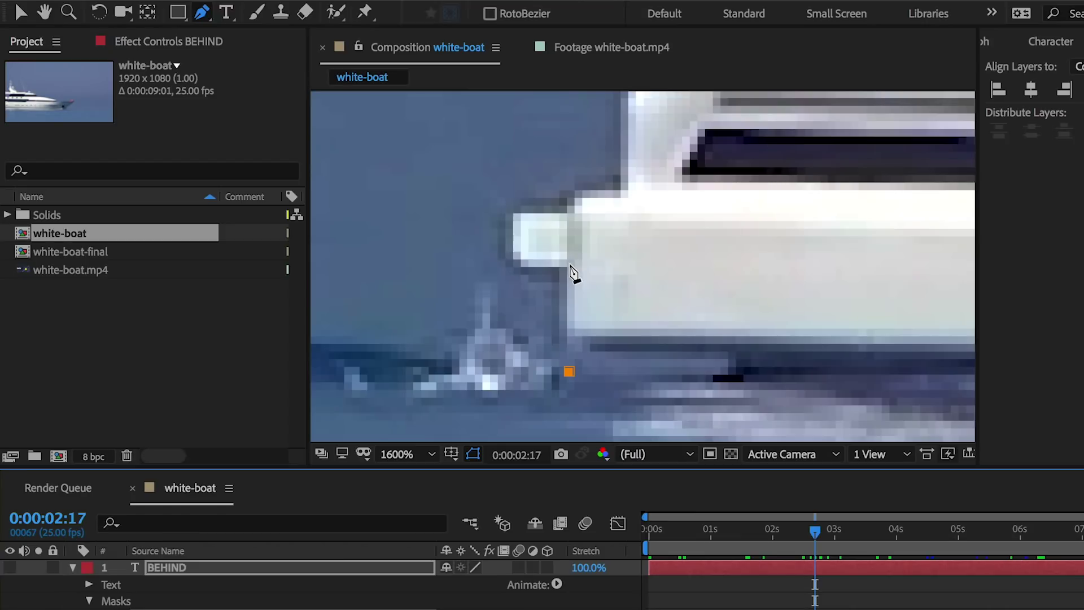
{"action": "left_click", "coordinate": [573, 268]}
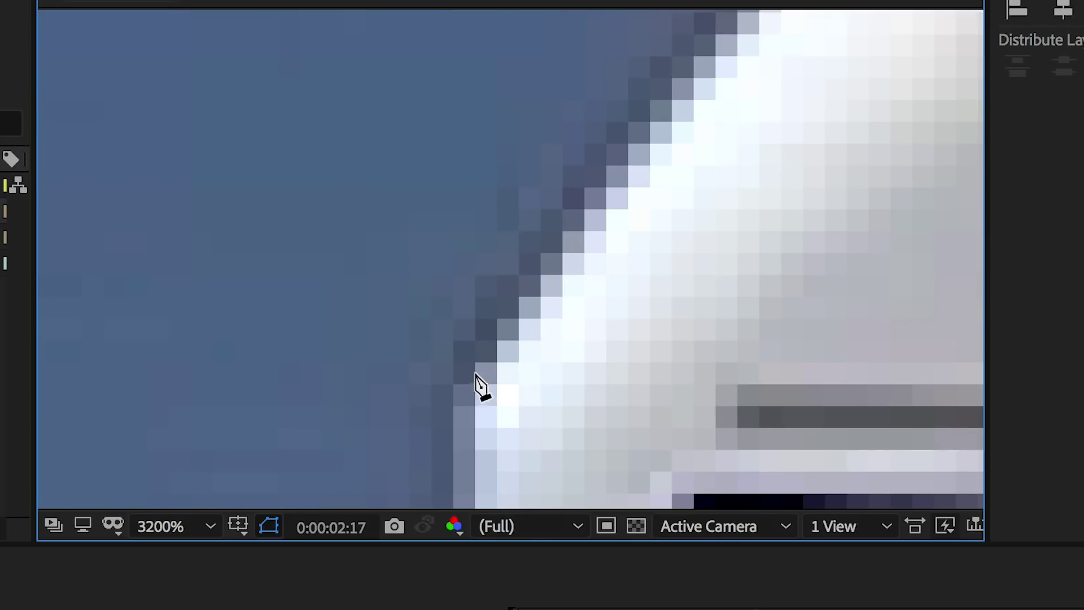
Add mask points along the yacht's rear hull edge, panning along the outline.
{"action": "scroll", "coordinate": [477, 373], "scroll_direction": "down", "scroll_amount": 1}
{"action": "scroll", "coordinate": [477, 384], "scroll_direction": "down", "scroll_amount": 1}
{"action": "scroll", "coordinate": [501, 367], "scroll_direction": "up", "scroll_amount": 2}
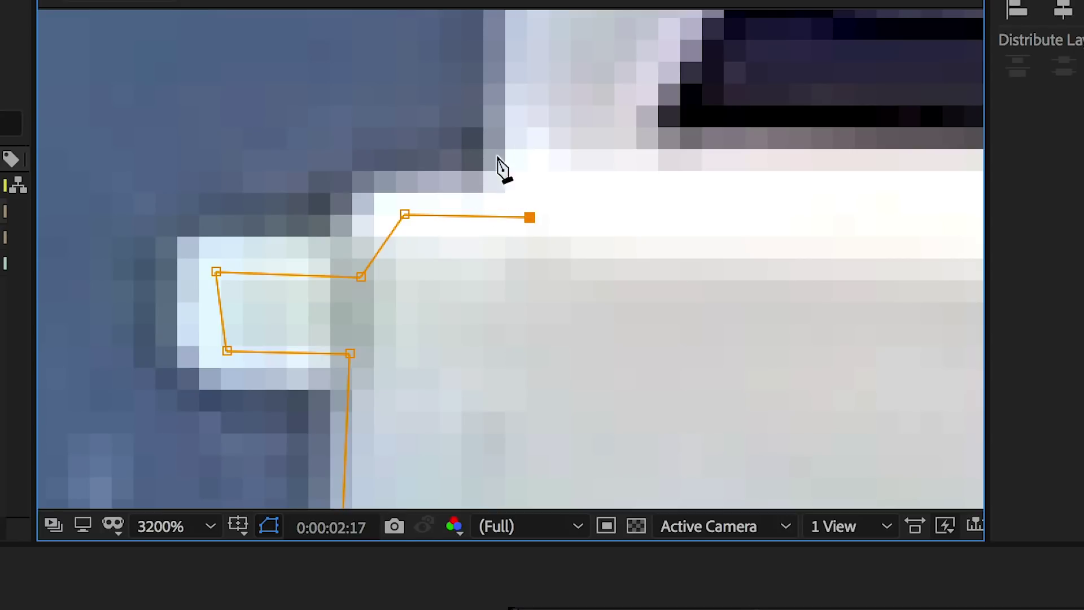
{"action": "left_click", "coordinate": [526, 29]}
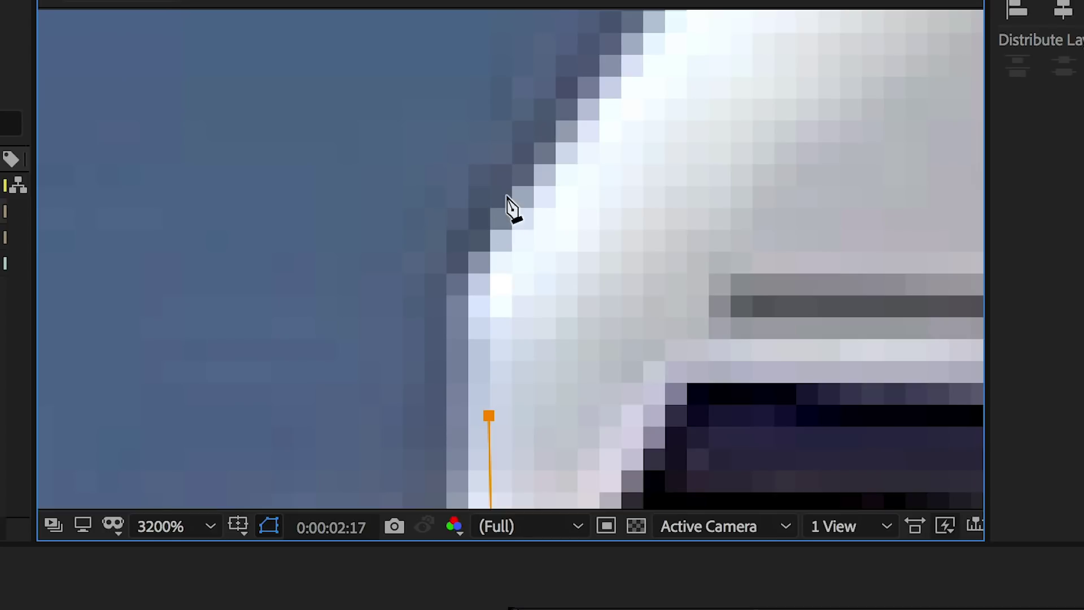
{"action": "left_click", "coordinate": [650, 79]}
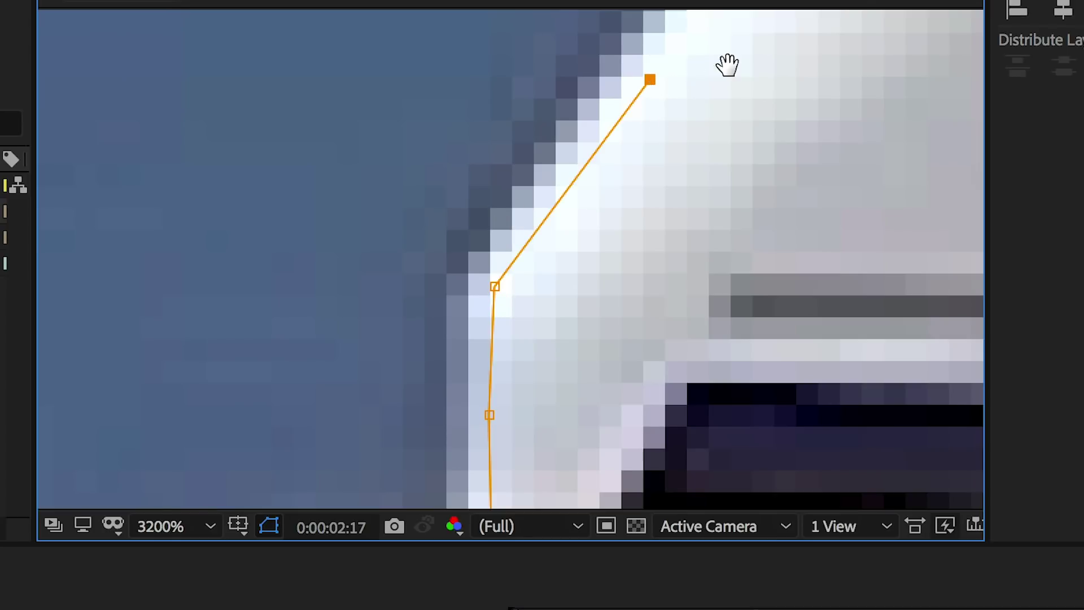
{"action": "left_click_drag", "start_coordinate": [731, 63], "coordinate": [387, 289]}
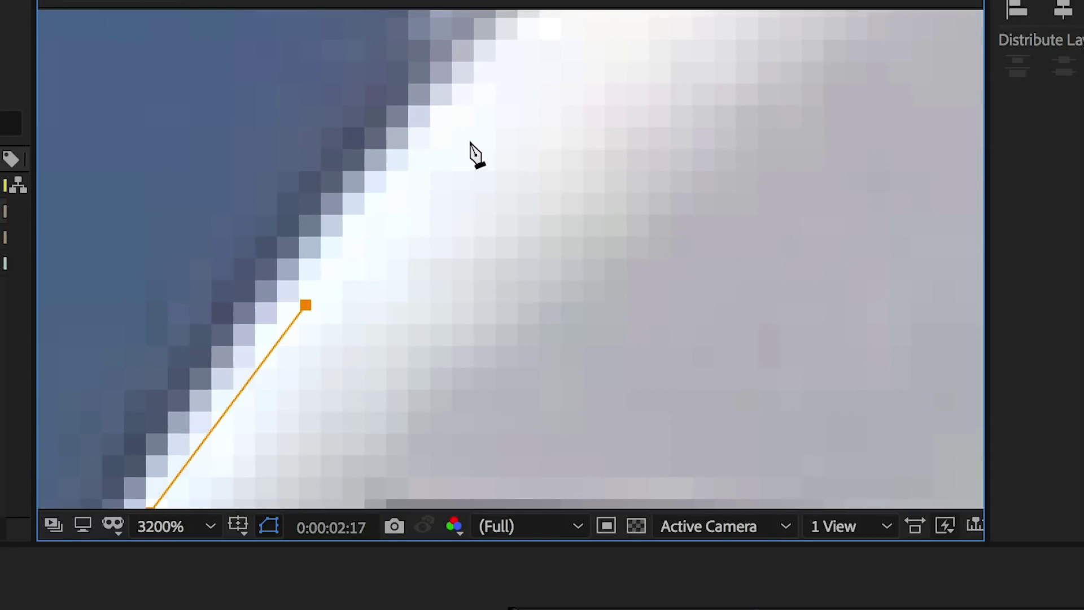
{"action": "left_click", "coordinate": [458, 124]}
Add a straight mask point further up the edge, undoing an accidental curved point.
{"action": "key", "text": "h"}
{"action": "left_click_drag", "start_coordinate": [559, 103], "coordinate": [463, 334]}
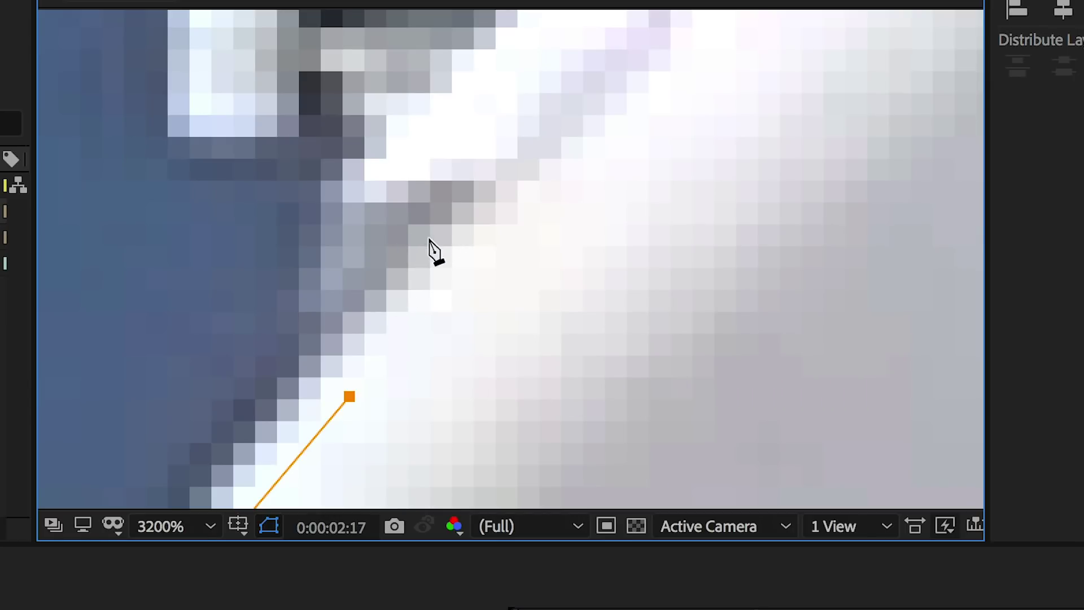
{"action": "left_click", "coordinate": [363, 179]}
{"action": "left_click_drag", "start_coordinate": [373, 178], "coordinate": [410, 102]}
{"action": "key", "text": "ctrl+z"}
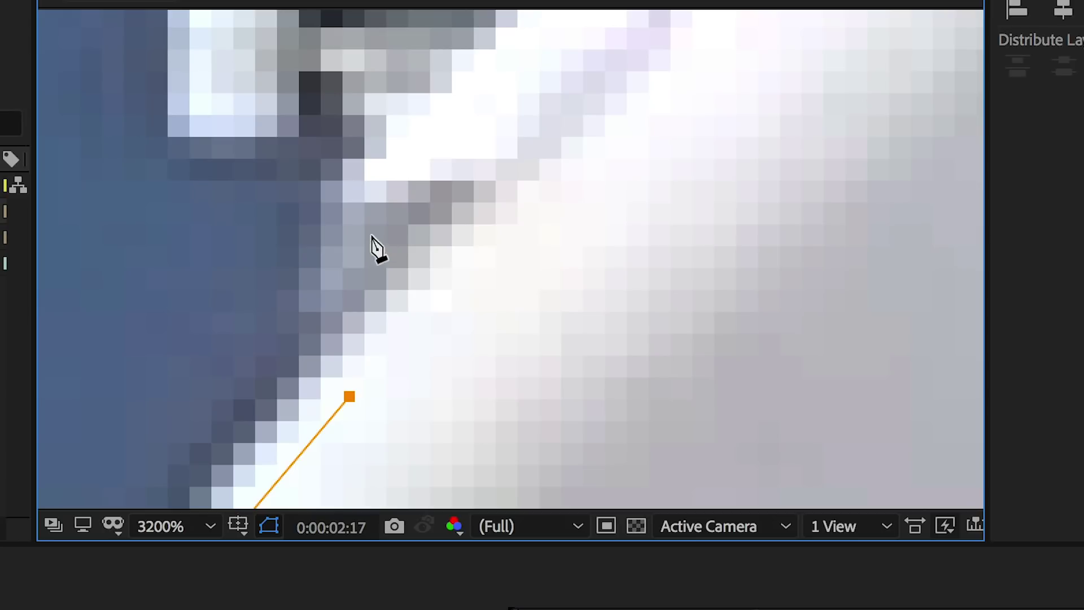
{"action": "left_click", "coordinate": [357, 162]}
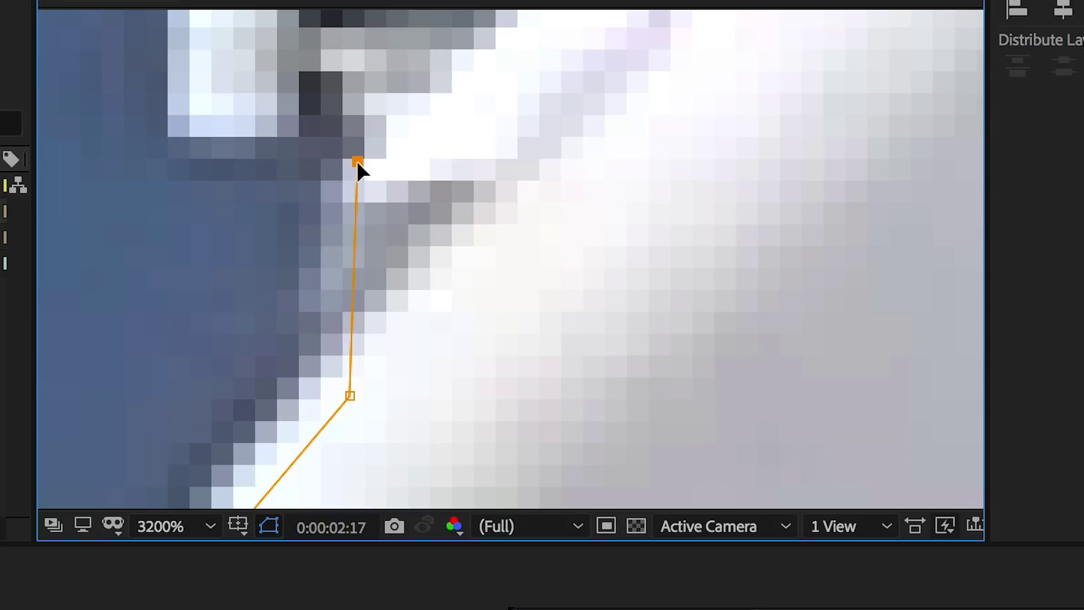
Nudge the top mask point higher and add another point on the white edge, zooming to 1600%.
{"action": "left_click", "coordinate": [350, 396]}
{"action": "key", "text": "alt"}
{"action": "left_click_drag", "start_coordinate": [349, 396], "coordinate": [424, 351]}
{"action": "key", "text": "ctrl+z"}
{"action": "left_click_drag", "start_coordinate": [358, 159], "coordinate": [360, 129]}
{"action": "left_click", "coordinate": [203, 111]}
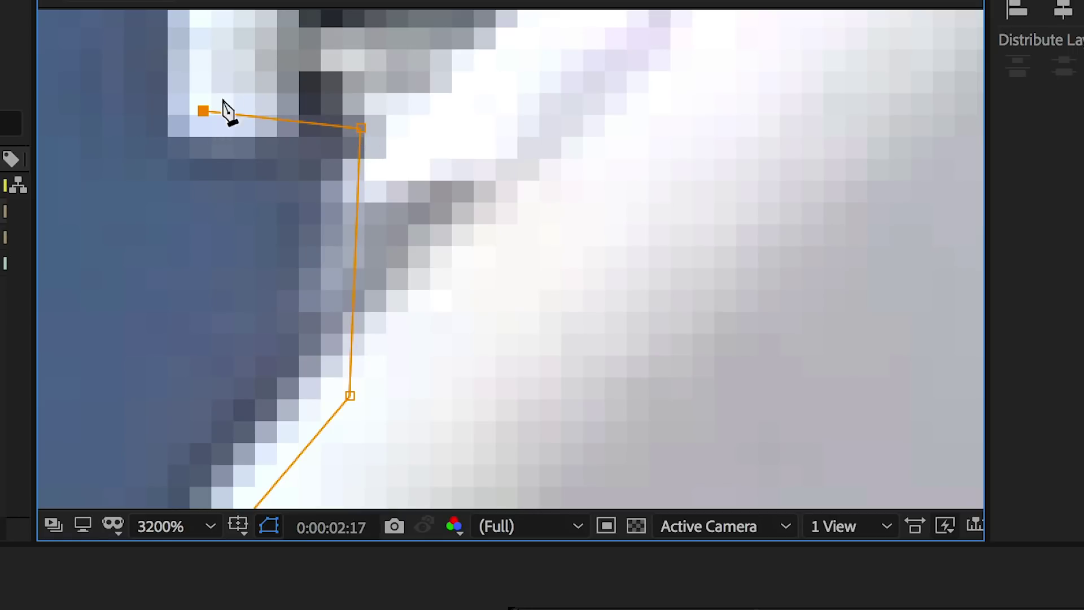
{"action": "key", "text": "comma"}
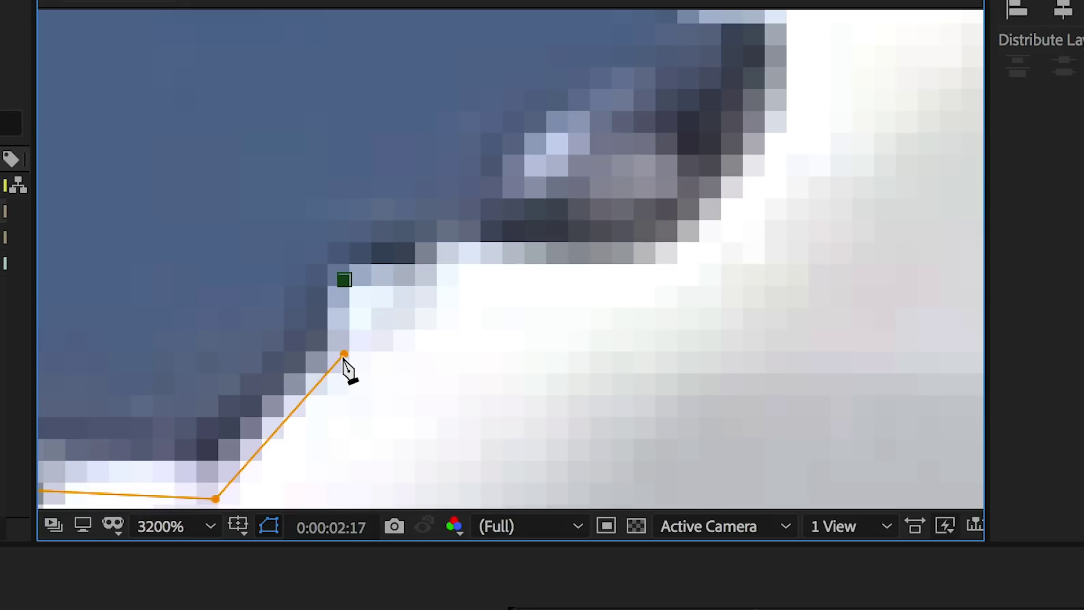
Move the lower mask points onto the yacht's edge, delete the accidental Mask 2, and reselect the top point.
{"action": "left_click", "coordinate": [348, 328], "text": "ctrl"}
{"action": "left_click_drag", "start_coordinate": [215, 500], "coordinate": [217, 475]}
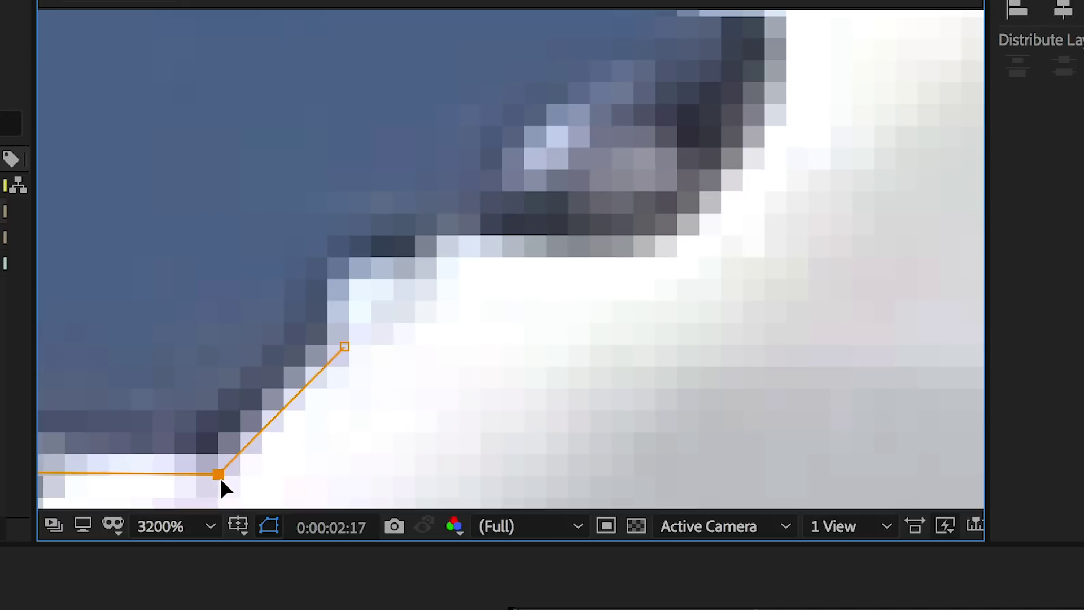
{"action": "left_click", "coordinate": [357, 269]}
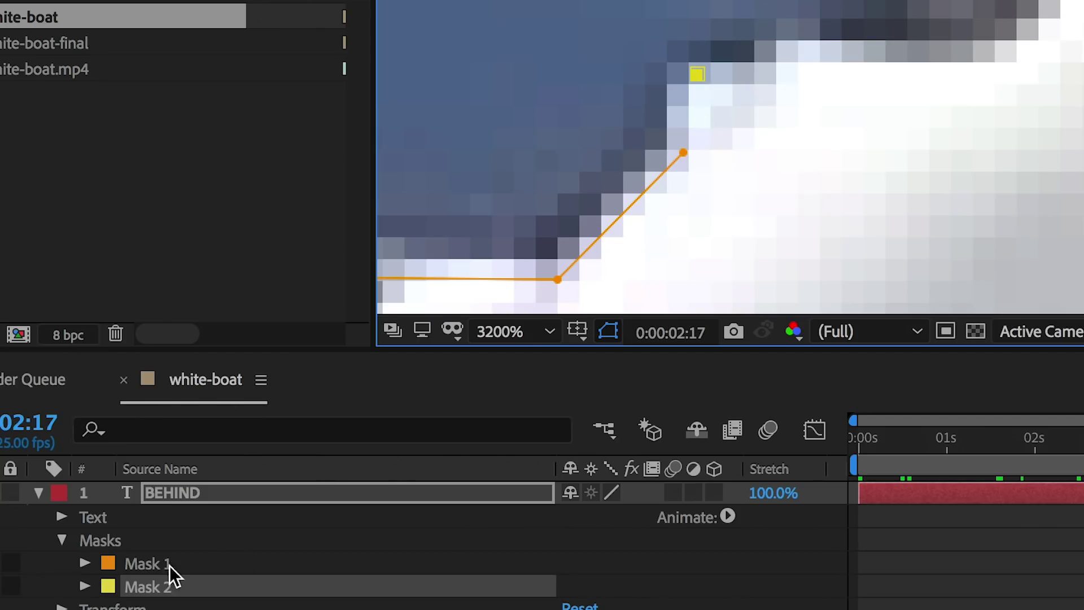
{"action": "key", "text": "Delete"}
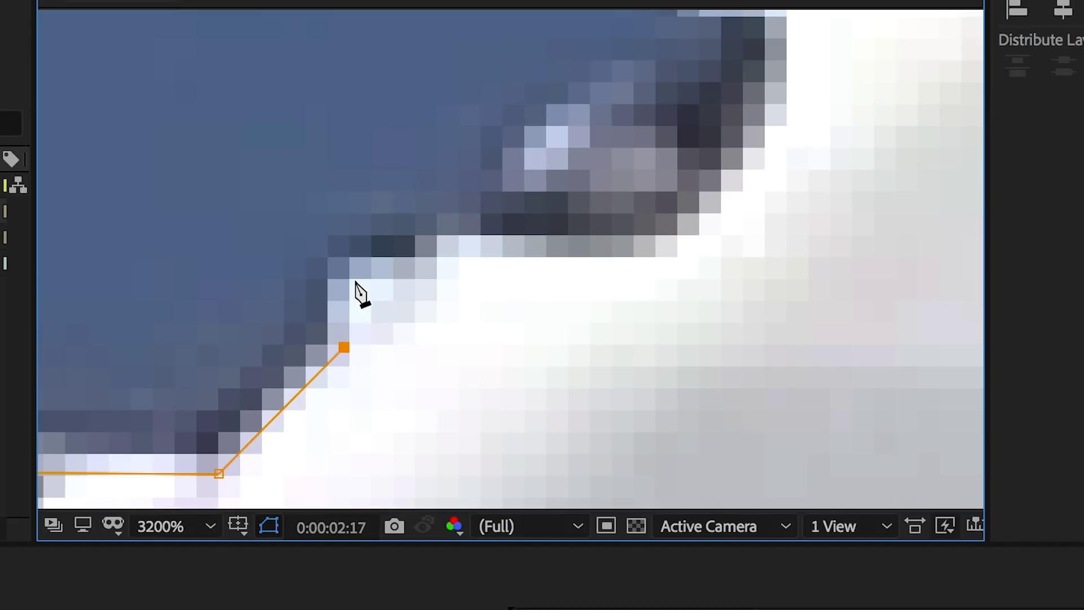
{"action": "left_click_drag", "start_coordinate": [345, 346], "coordinate": [354, 354]}
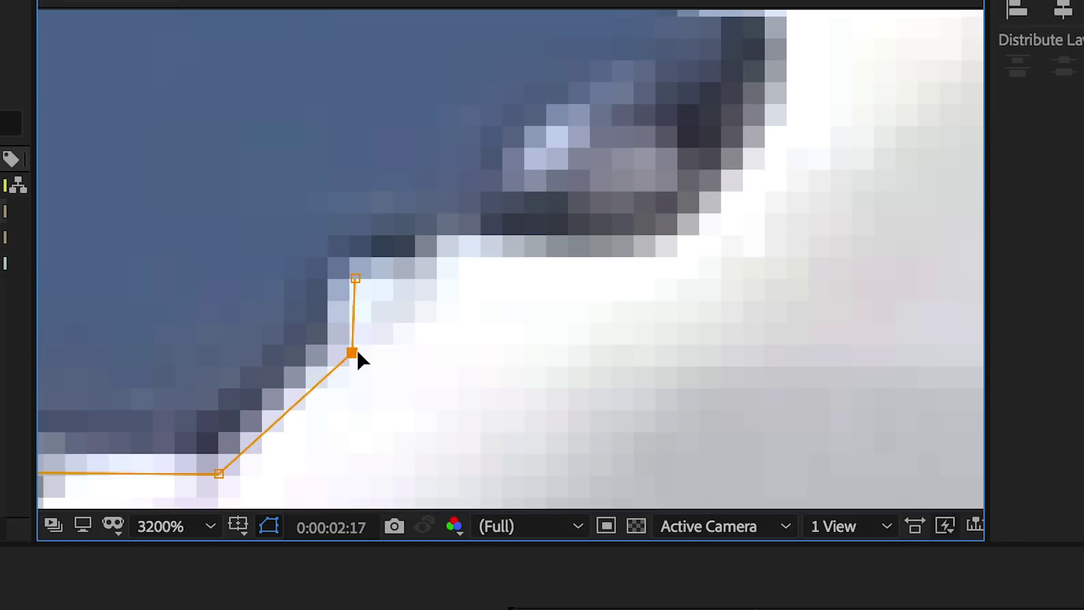
{"action": "left_click", "coordinate": [356, 278]}
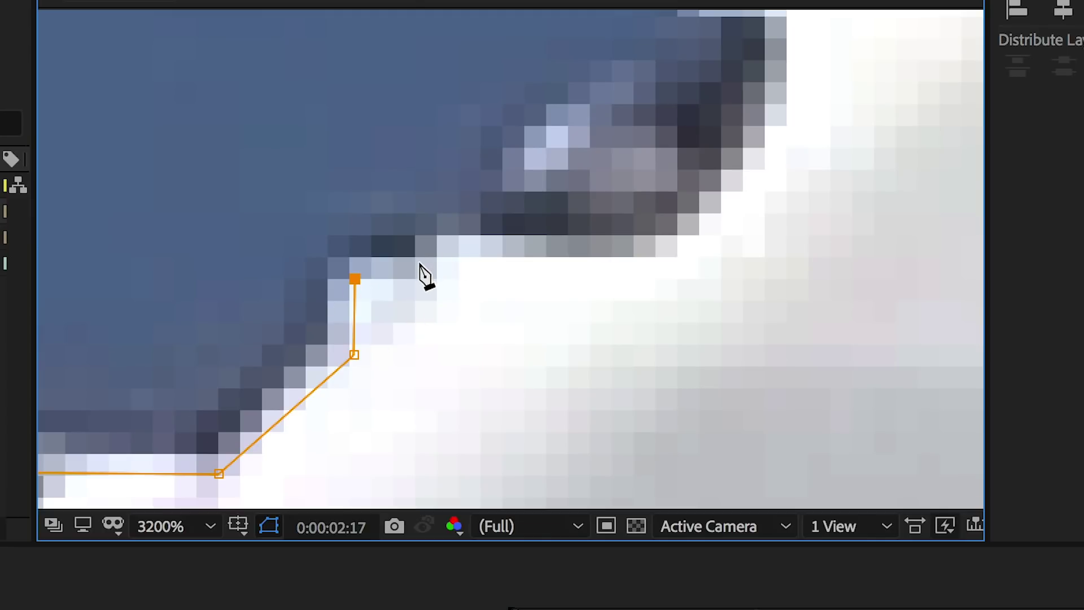
Add mask points along the deck edge, up the pole and across the canopy edge.
{"action": "left_click", "coordinate": [511, 266]}
{"action": "left_click", "coordinate": [659, 259]}
{"action": "left_click", "coordinate": [774, 133]}
{"action": "left_click_drag", "start_coordinate": [819, 36], "coordinate": [625, 337]}
{"action": "left_click", "coordinate": [591, 288]}
{"action": "left_click", "coordinate": [801, 94]}
{"action": "scroll", "coordinate": [435, 310], "scroll_direction": "down", "scroll_amount": 3}
{"action": "left_click", "coordinate": [491, 189]}
{"action": "left_click", "coordinate": [436, 79]}
{"action": "left_click", "coordinate": [508, 35]}
{"action": "scroll", "coordinate": [197, 307], "scroll_direction": "up", "scroll_amount": 1}
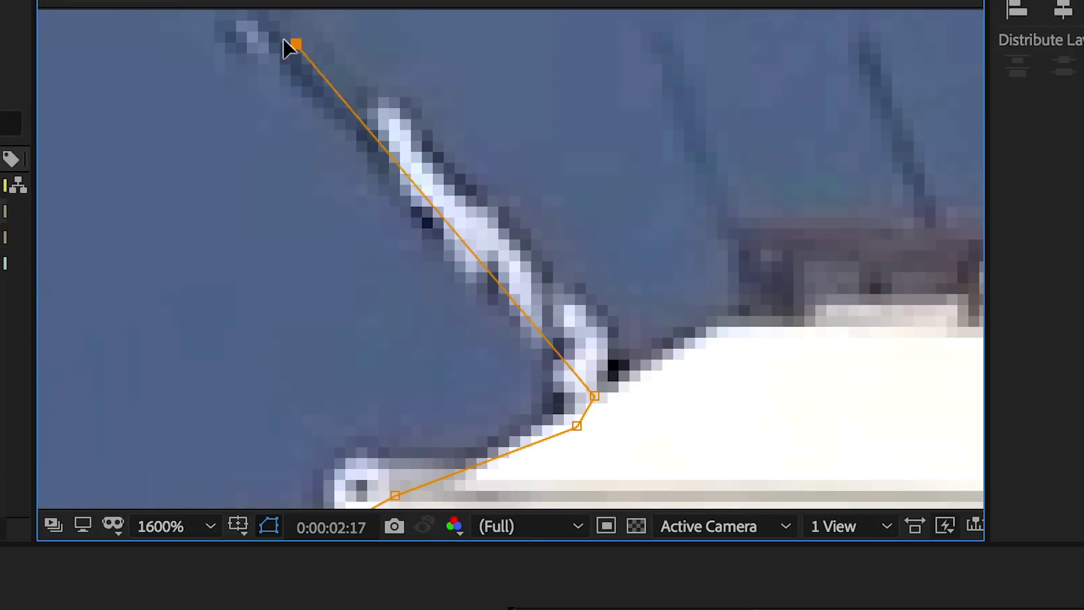
{"action": "left_click", "coordinate": [641, 367]}
{"action": "scroll", "coordinate": [242, 39], "scroll_direction": "up", "scroll_amount": 2}
{"action": "left_click", "coordinate": [723, 385]}
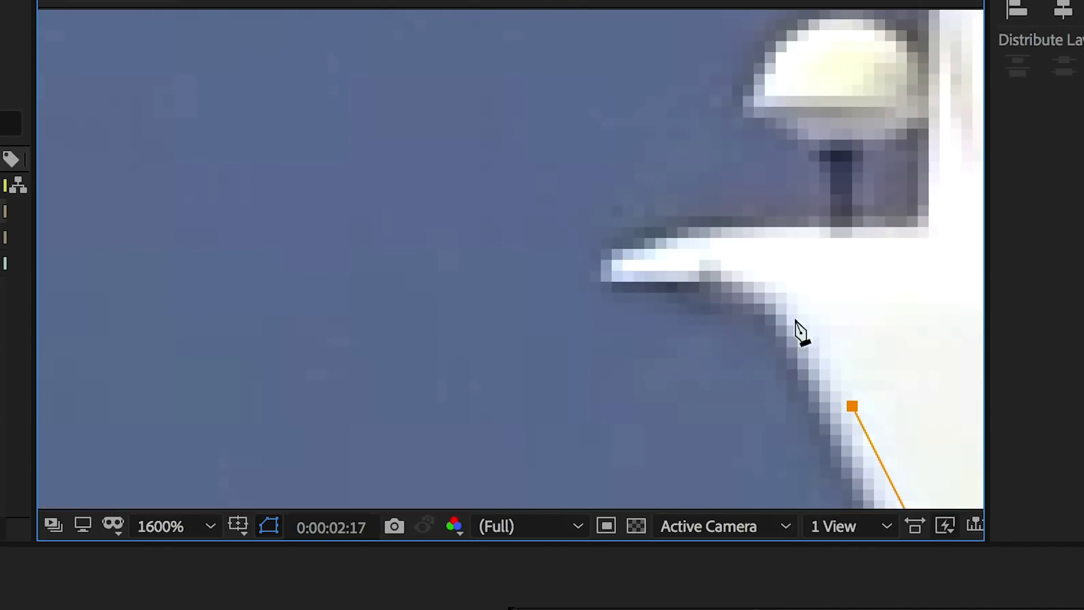
Trace mask points around the small round lamp atop the deck.
{"action": "left_click", "coordinate": [777, 277]}
{"action": "left_click", "coordinate": [663, 267]}
{"action": "left_click", "coordinate": [692, 252]}
{"action": "left_click", "coordinate": [838, 248]}
{"action": "left_click", "coordinate": [829, 150]}
{"action": "left_click", "coordinate": [795, 117]}
{"action": "left_click", "coordinate": [783, 77]}
{"action": "left_click", "coordinate": [903, 119]}
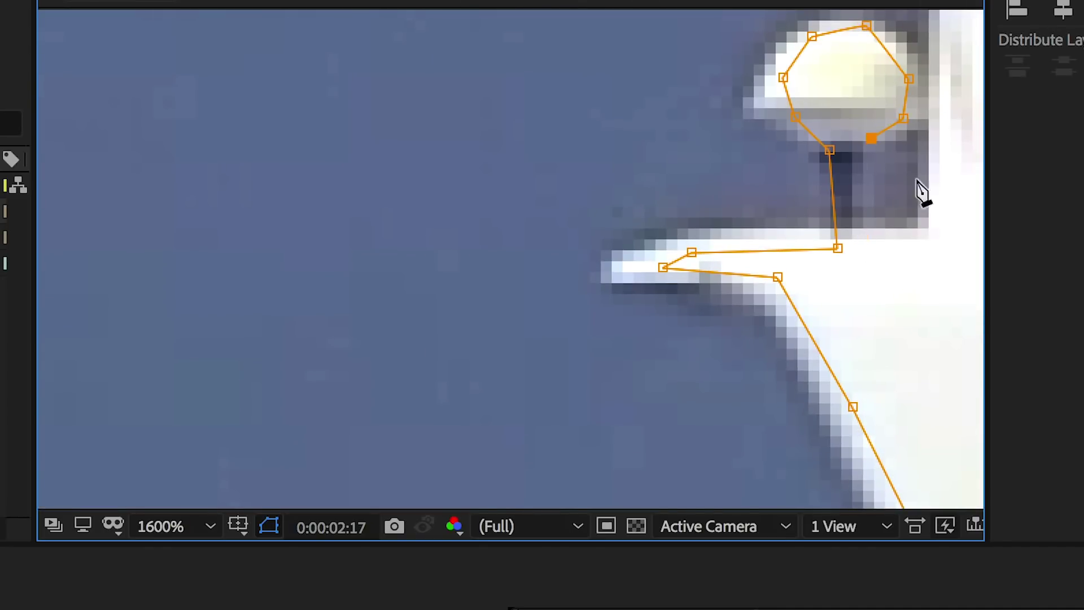
{"action": "left_click", "coordinate": [947, 121]}
Add a mask point up the mast's left edge, panning the view toward the mast.
{"action": "left_click_drag", "start_coordinate": [945, 65], "coordinate": [601, 406]}
{"action": "left_click", "coordinate": [603, 175]}
{"action": "scroll", "coordinate": [599, 142], "scroll_direction": "down", "scroll_amount": 2}
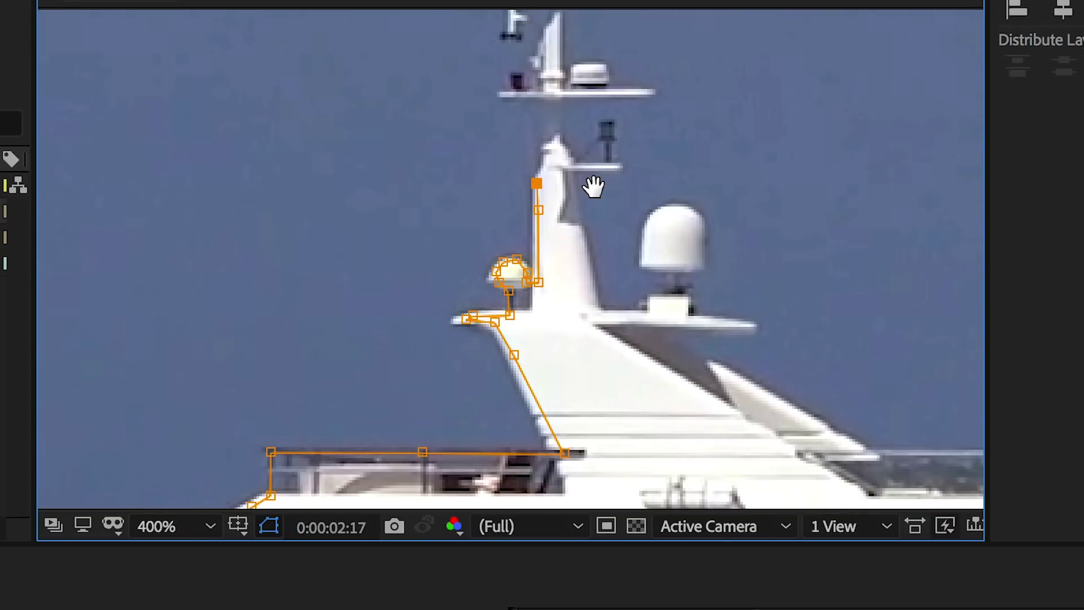
{"action": "scroll", "coordinate": [588, 316], "scroll_direction": "down", "scroll_amount": 4}
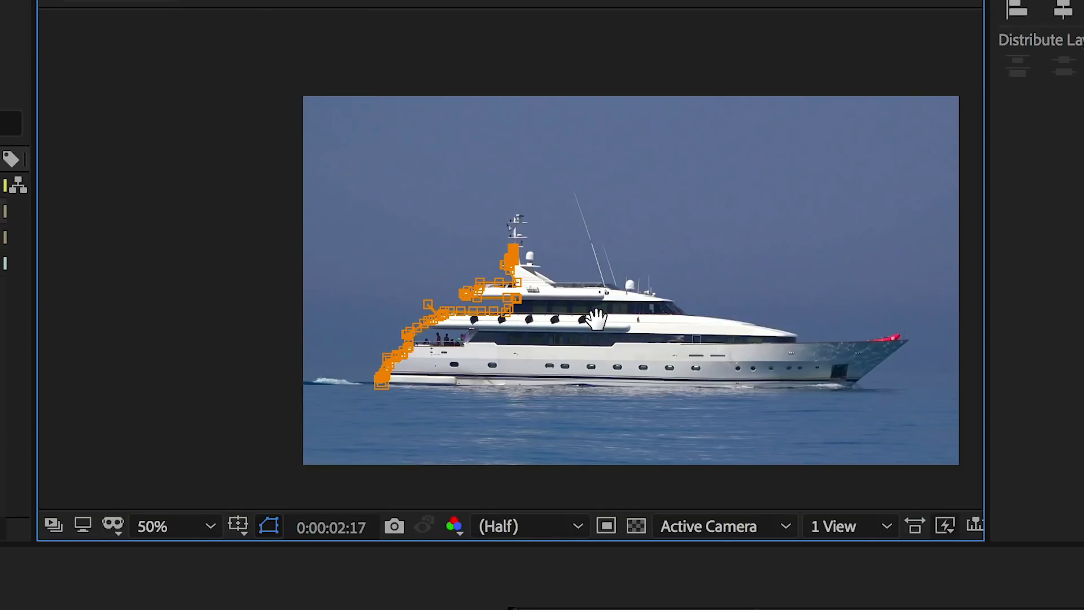
{"action": "scroll", "coordinate": [597, 319], "scroll_direction": "up", "scroll_amount": 4}
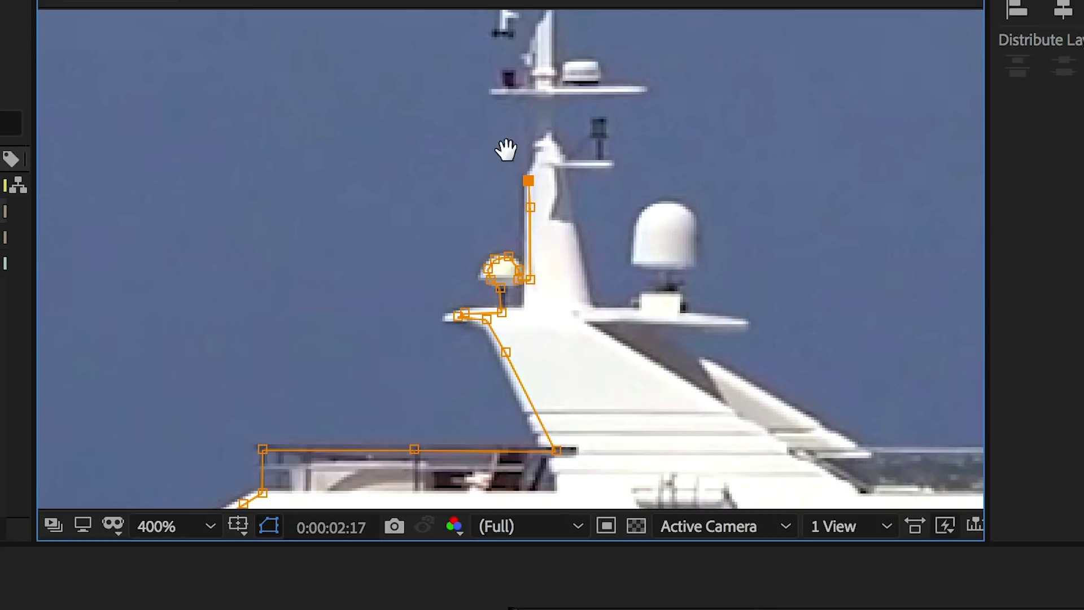
{"action": "left_click_drag", "start_coordinate": [502, 116], "coordinate": [590, 289]}
{"action": "left_click_drag", "start_coordinate": [658, 399], "coordinate": [640, 158]}
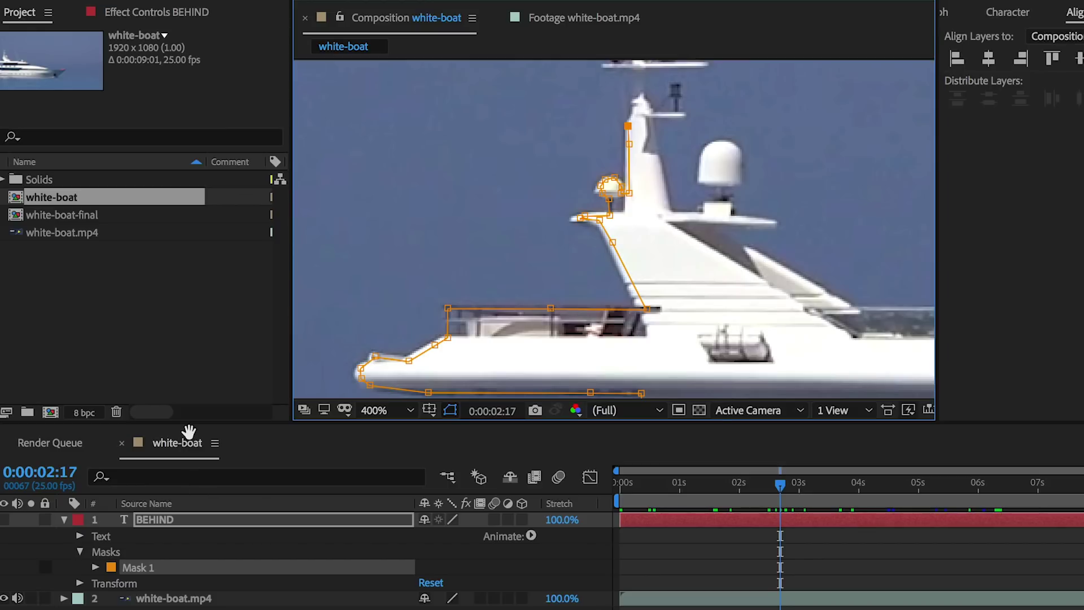
Show the BEHIND text, zoom out to 200%, and loop mask points around the mast top and down its right side.
{"action": "left_click", "coordinate": [3, 520]}
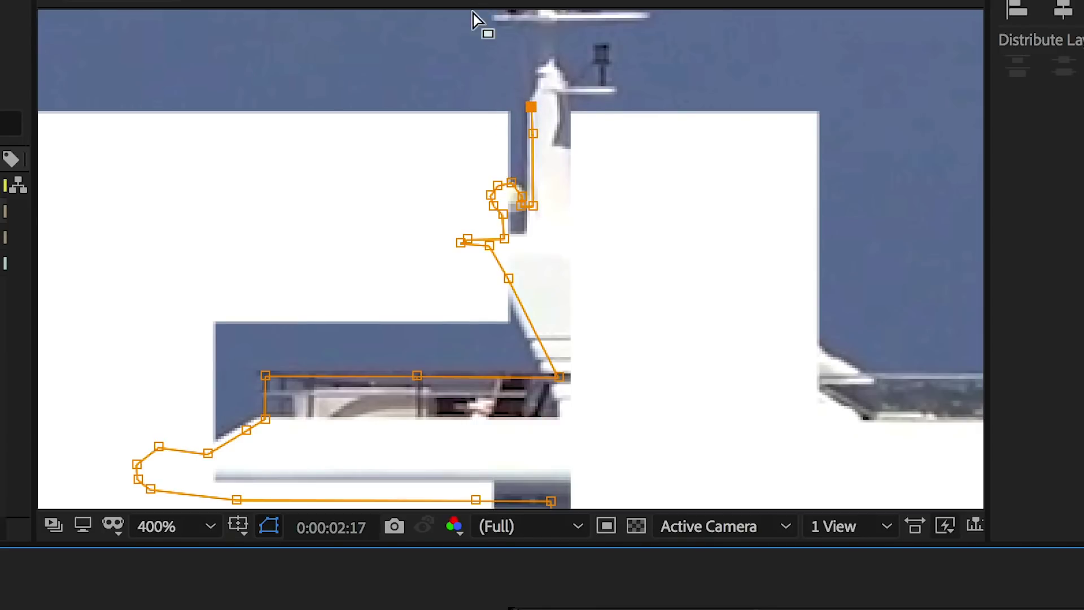
{"action": "left_click", "coordinate": [531, 107]}
{"action": "key", "text": "comma"}
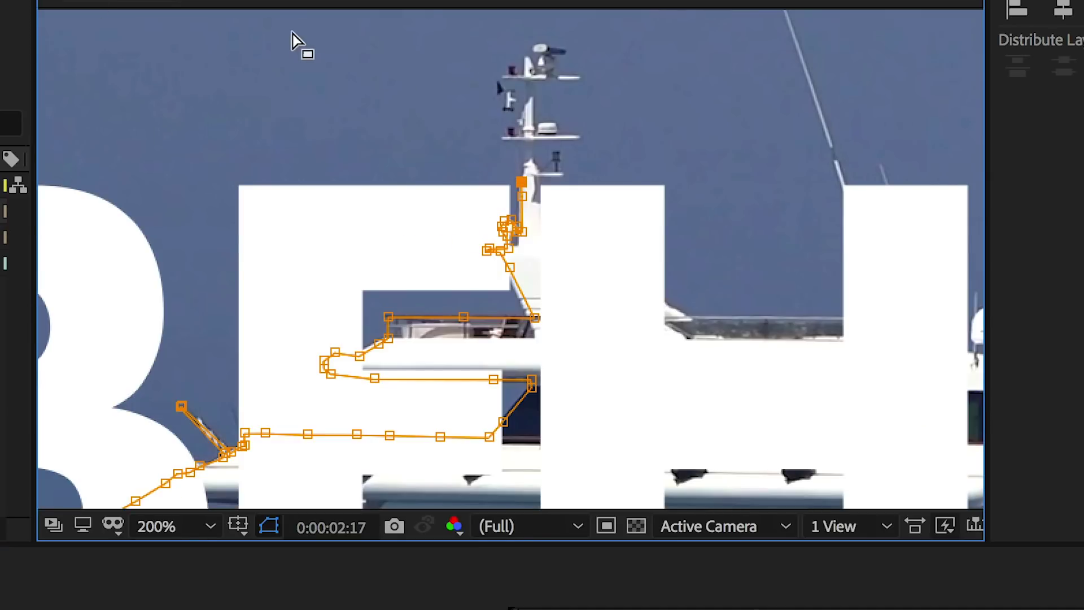
{"action": "left_click", "coordinate": [494, 151]}
{"action": "left_click", "coordinate": [472, 87]}
{"action": "left_click", "coordinate": [500, 27]}
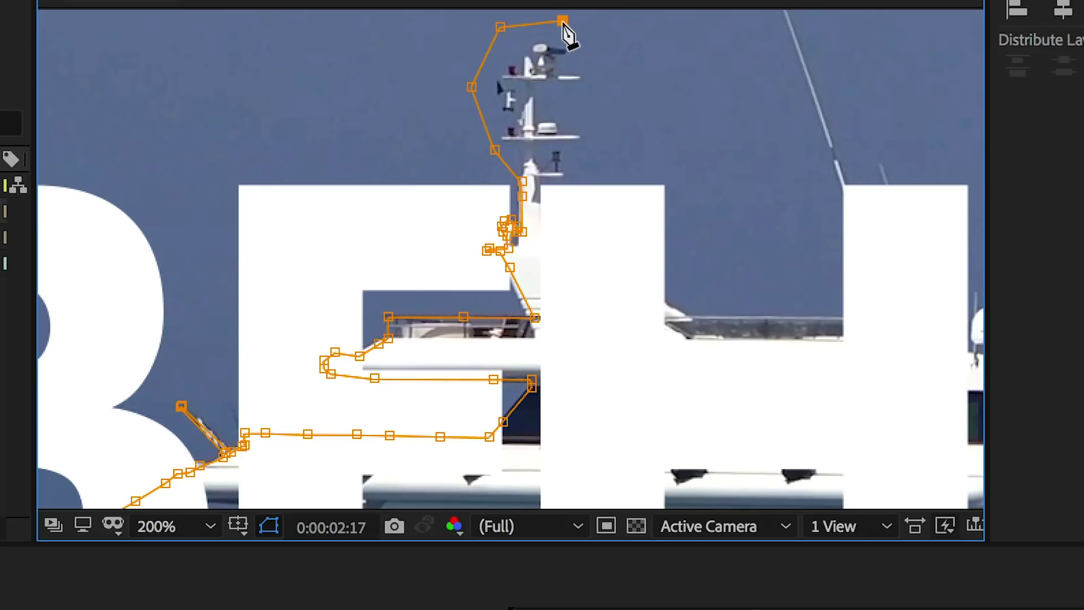
{"action": "left_click", "coordinate": [606, 121]}
{"action": "left_click", "coordinate": [588, 164]}
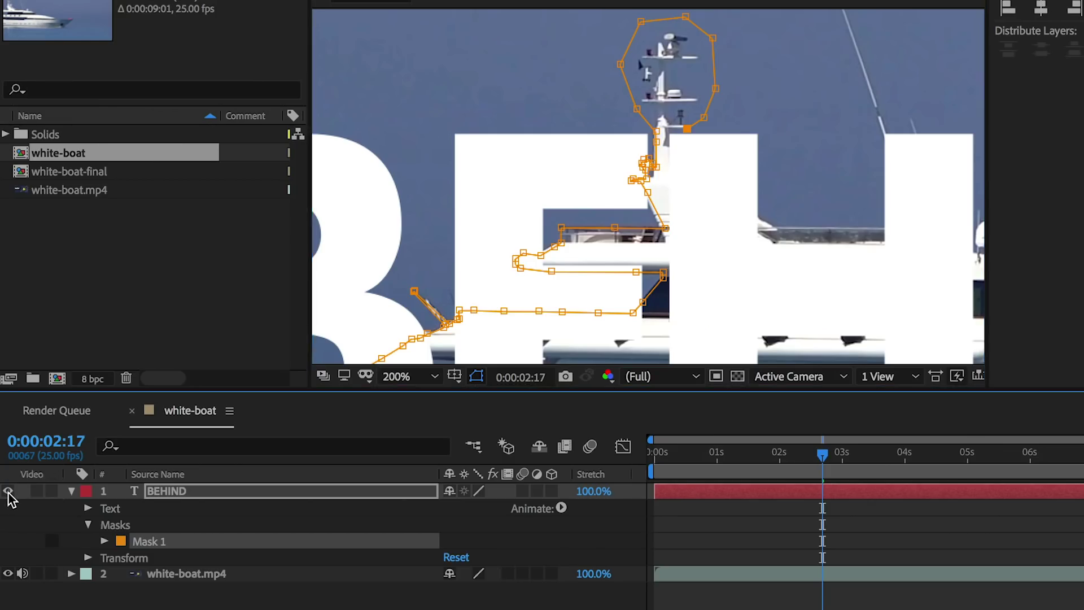
Hide the BEHIND text layer so the yacht is visible for masking.
{"action": "left_click", "coordinate": [9, 493]}
{"action": "scroll", "coordinate": [688, 193], "scroll_direction": "down", "scroll_amount": 1}
{"action": "scroll", "coordinate": [688, 192], "scroll_direction": "up", "scroll_amount": 3}
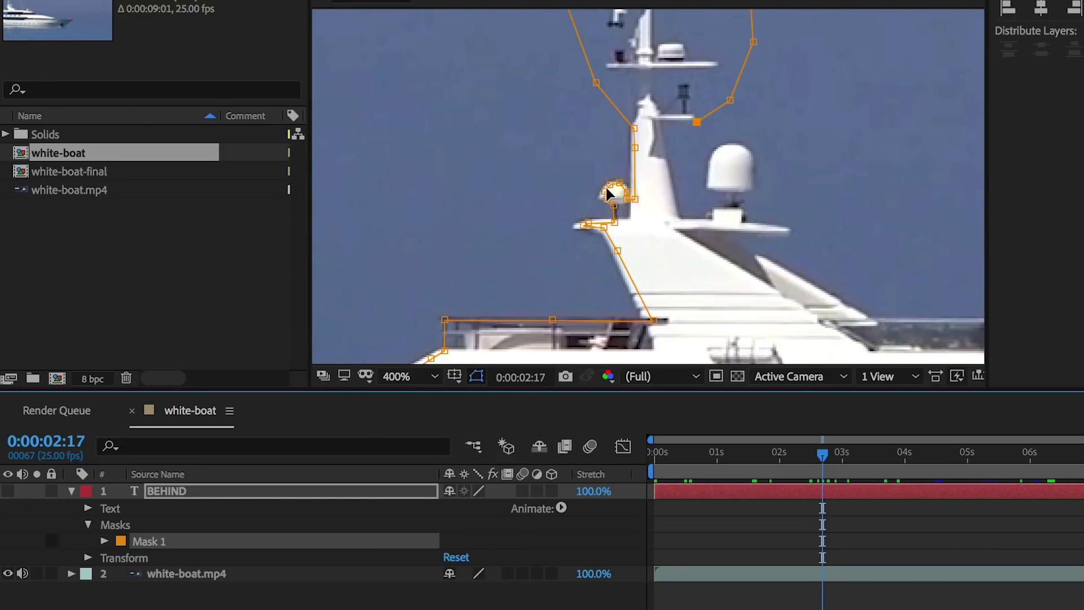
{"action": "scroll", "coordinate": [593, 83], "scroll_direction": "up", "scroll_amount": 1}
Place mask points around the white dome down to its base.
{"action": "left_click", "coordinate": [569, 65]}
{"action": "left_click", "coordinate": [594, 259]}
{"action": "scroll", "coordinate": [599, 254], "scroll_direction": "down", "scroll_amount": 2}
{"action": "scroll", "coordinate": [662, 265], "scroll_direction": "up", "scroll_amount": 2}
{"action": "left_click", "coordinate": [672, 262]}
{"action": "left_click", "coordinate": [694, 240]}
{"action": "left_click", "coordinate": [659, 193]}
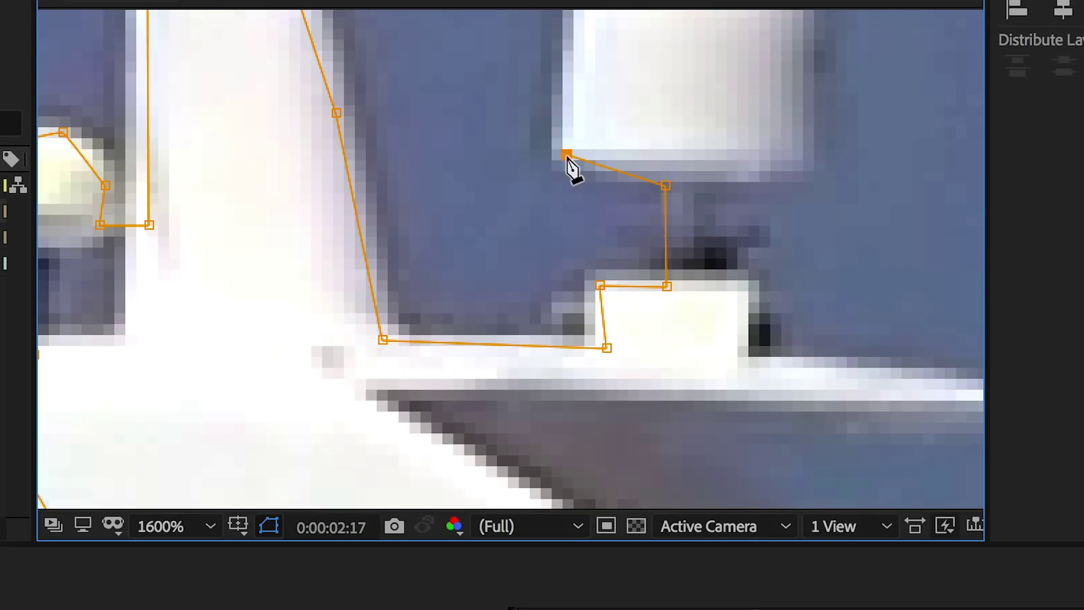
{"action": "scroll", "coordinate": [673, 259], "scroll_direction": "down", "scroll_amount": 1}
{"action": "left_click", "coordinate": [544, 159]}
{"action": "left_click", "coordinate": [562, 115]}
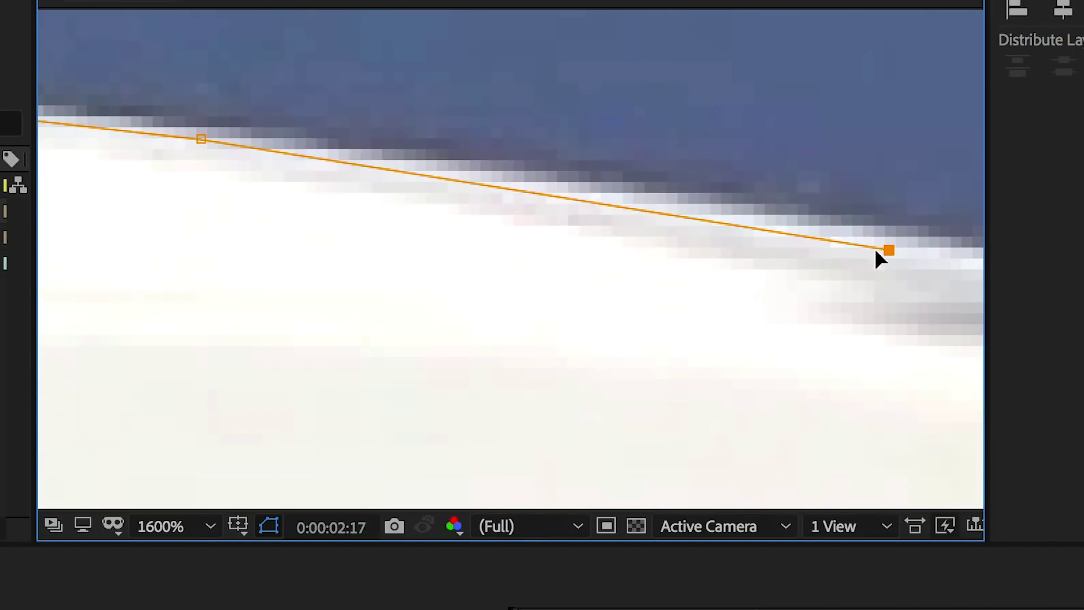
Continue the mask along the deck edge to where the deck meets the bow.
{"action": "left_click_drag", "start_coordinate": [891, 249], "coordinate": [341, 120]}
{"action": "left_click", "coordinate": [760, 237]}
{"action": "left_click_drag", "start_coordinate": [818, 261], "coordinate": [278, 143]}
{"action": "left_click", "coordinate": [728, 211]}
{"action": "left_click_drag", "start_coordinate": [920, 265], "coordinate": [448, 182]}
{"action": "left_click", "coordinate": [665, 246]}
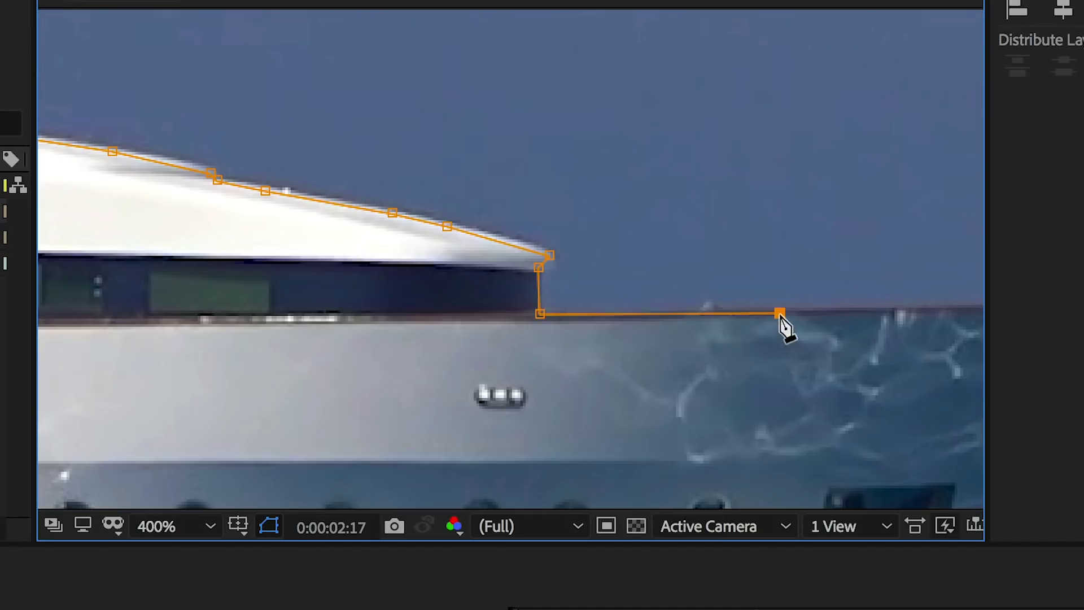
{"action": "left_click_drag", "start_coordinate": [777, 306], "coordinate": [460, 283]}
{"action": "left_click", "coordinate": [697, 281]}
{"action": "scroll", "coordinate": [588, 307], "scroll_direction": "up", "scroll_amount": 2}
{"action": "left_click_drag", "start_coordinate": [588, 308], "coordinate": [563, 189]}
Add mask points at the red bow tip and along the bow's top edge.
{"action": "left_click", "coordinate": [127, 209]}
{"action": "left_click", "coordinate": [172, 197]}
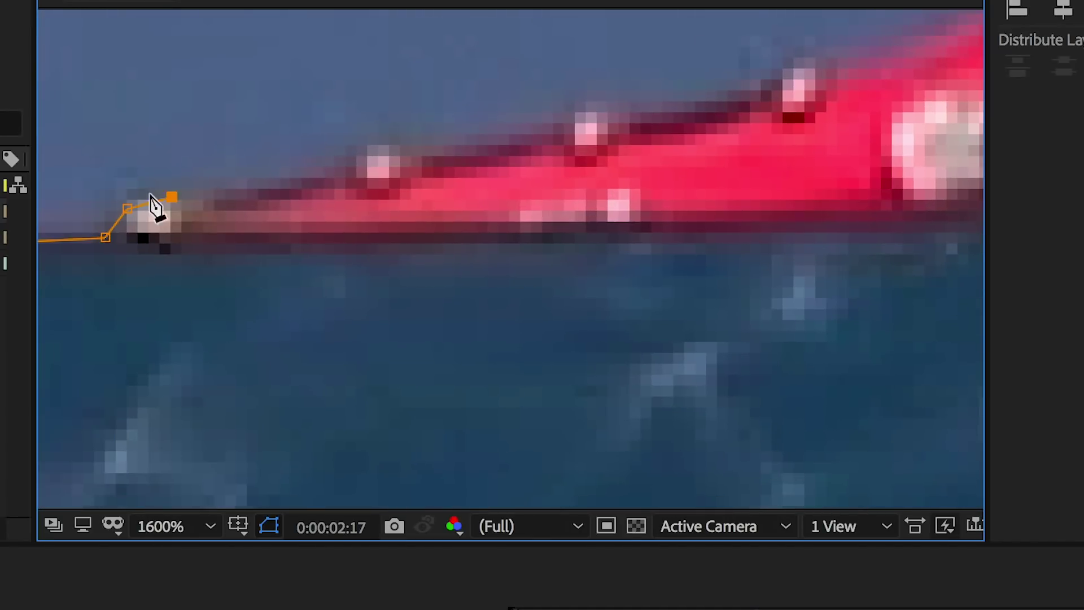
{"action": "left_click", "coordinate": [376, 165]}
{"action": "left_click", "coordinate": [514, 184]}
{"action": "left_click", "coordinate": [765, 106]}
{"action": "left_click_drag", "start_coordinate": [764, 106], "coordinate": [299, 157]}
{"action": "left_click", "coordinate": [384, 126]}
{"action": "left_click", "coordinate": [451, 105]}
{"action": "left_click", "coordinate": [556, 104]}
{"action": "left_click", "coordinate": [566, 157]}
Trace the mask down the bow's hull to the waterline.
{"action": "left_click", "coordinate": [533, 199]}
{"action": "left_click", "coordinate": [452, 308]}
{"action": "left_click", "coordinate": [689, 305]}
{"action": "left_click", "coordinate": [840, 300]}
{"action": "left_click_drag", "start_coordinate": [528, 403], "coordinate": [653, 189]}
{"action": "scroll", "coordinate": [517, 211], "scroll_direction": "down", "scroll_amount": 2}
{"action": "left_click", "coordinate": [511, 275]}
{"action": "left_click", "coordinate": [215, 503]}
{"action": "key", "text": "comma"}
{"action": "left_click", "coordinate": [314, 431]}
{"action": "left_click_drag", "start_coordinate": [111, 400], "coordinate": [522, 326]}
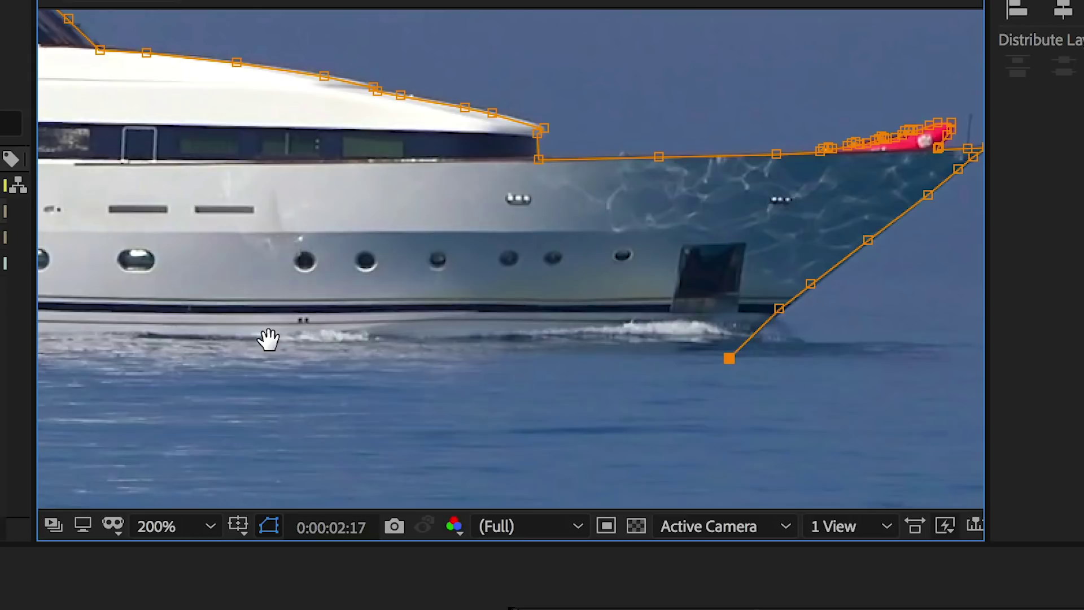
Follow the hull back to the stern waterline and close the mask at its first point.
{"action": "key", "text": "comma"}
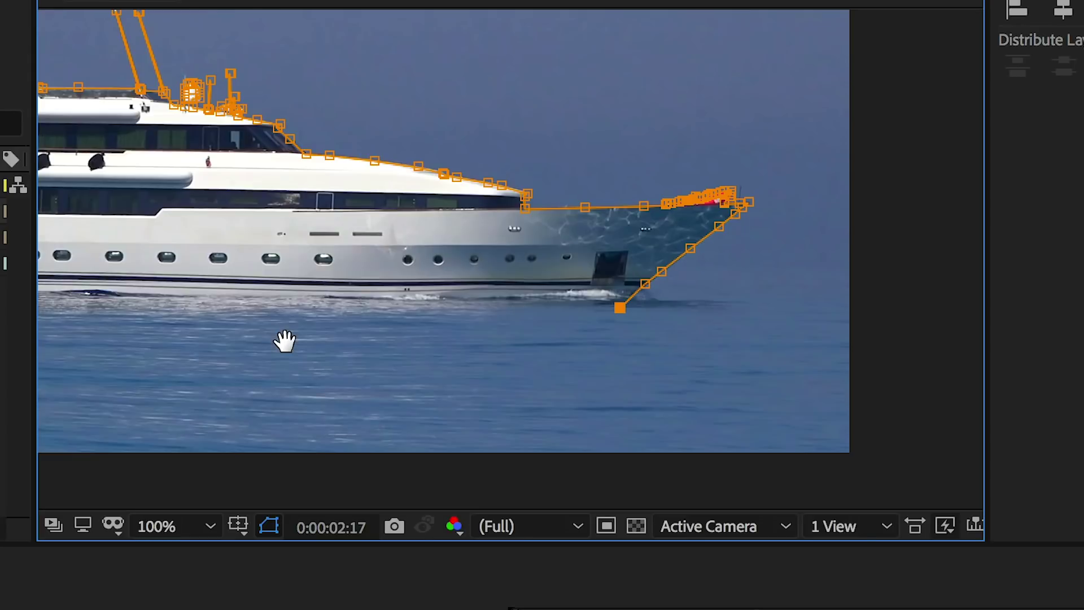
{"action": "left_click_drag", "start_coordinate": [276, 334], "coordinate": [415, 298]}
{"action": "left_click_drag", "start_coordinate": [192, 314], "coordinate": [552, 306]}
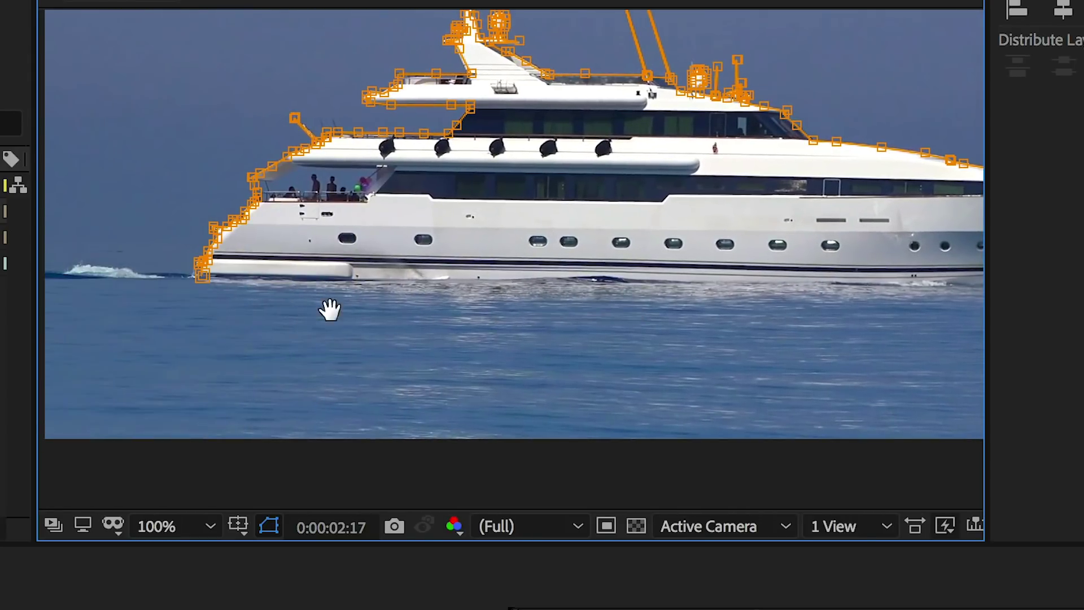
{"action": "key", "text": "comma"}
{"action": "key", "text": "period"}
{"action": "key", "text": "period"}
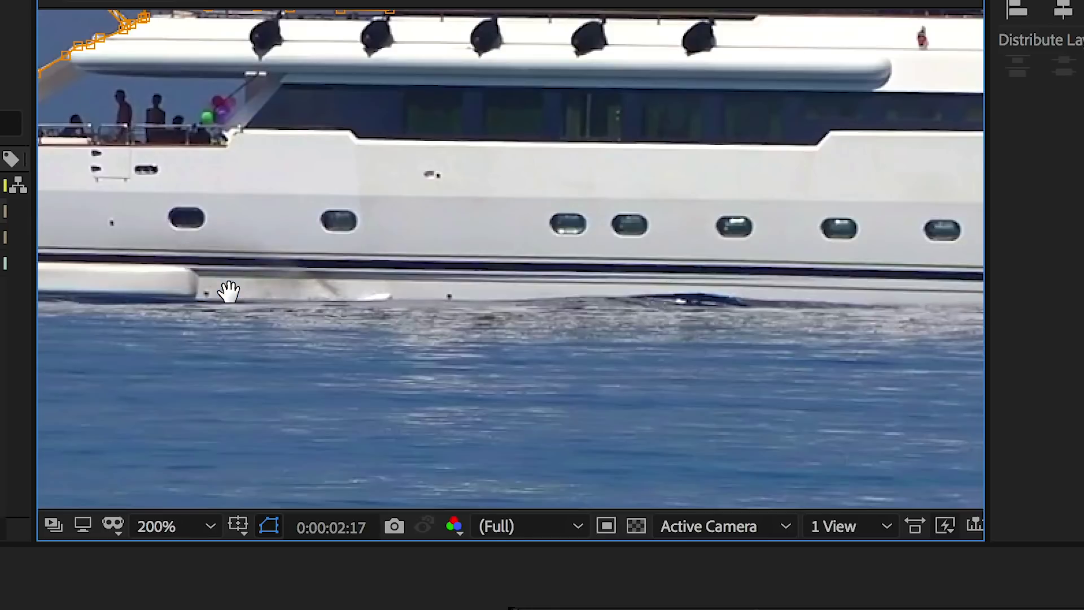
{"action": "left_click_drag", "start_coordinate": [217, 297], "coordinate": [498, 289]}
{"action": "key", "text": "period"}
{"action": "key", "text": "comma"}
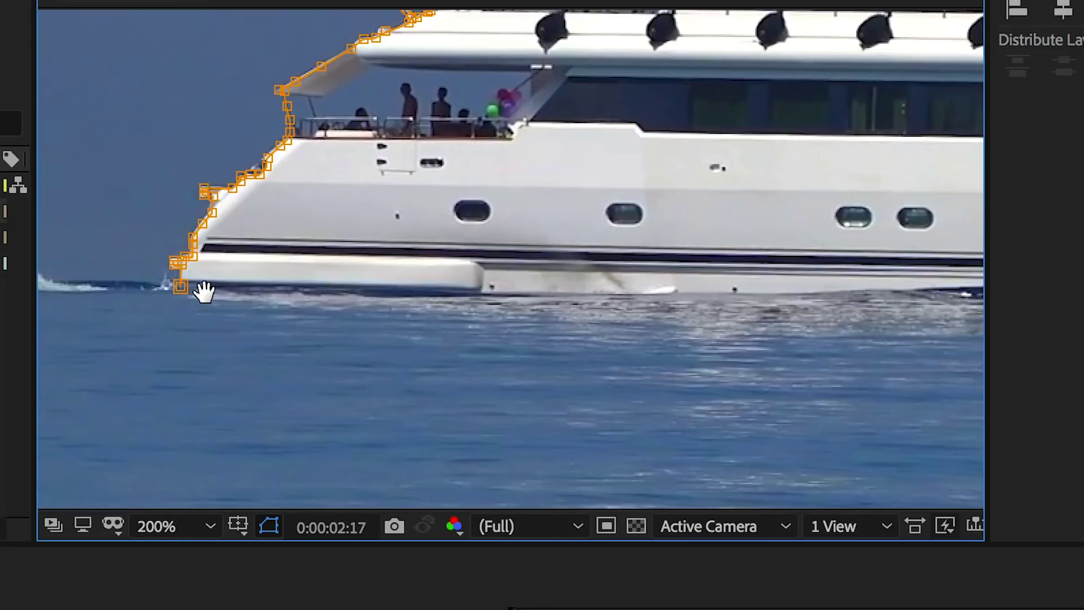
{"action": "key", "text": "period"}
{"action": "left_click_drag", "start_coordinate": [211, 281], "coordinate": [514, 269]}
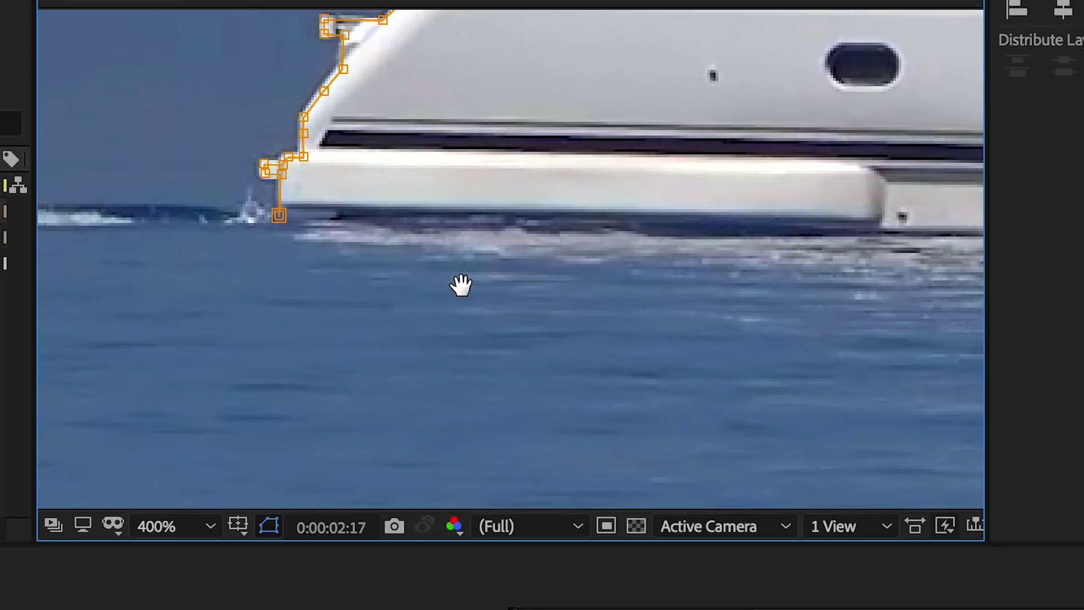
{"action": "left_click", "coordinate": [296, 255]}
{"action": "left_click", "coordinate": [279, 214]}
Fit the composition in view, show the BEHIND layer again and invert Mask 1.
{"action": "key", "text": "slash"}
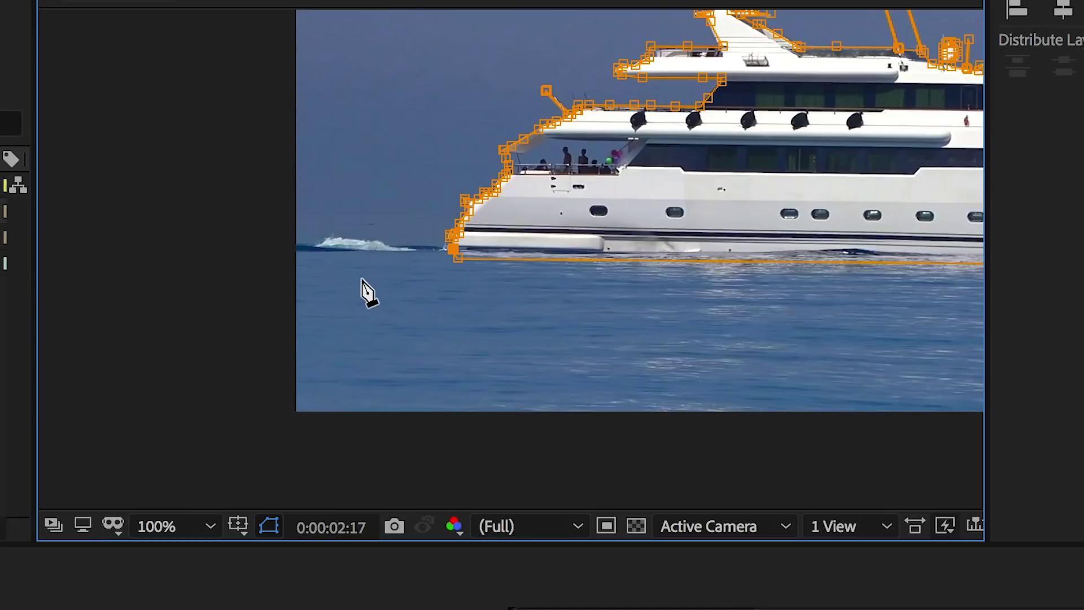
{"action": "key", "text": "comma"}
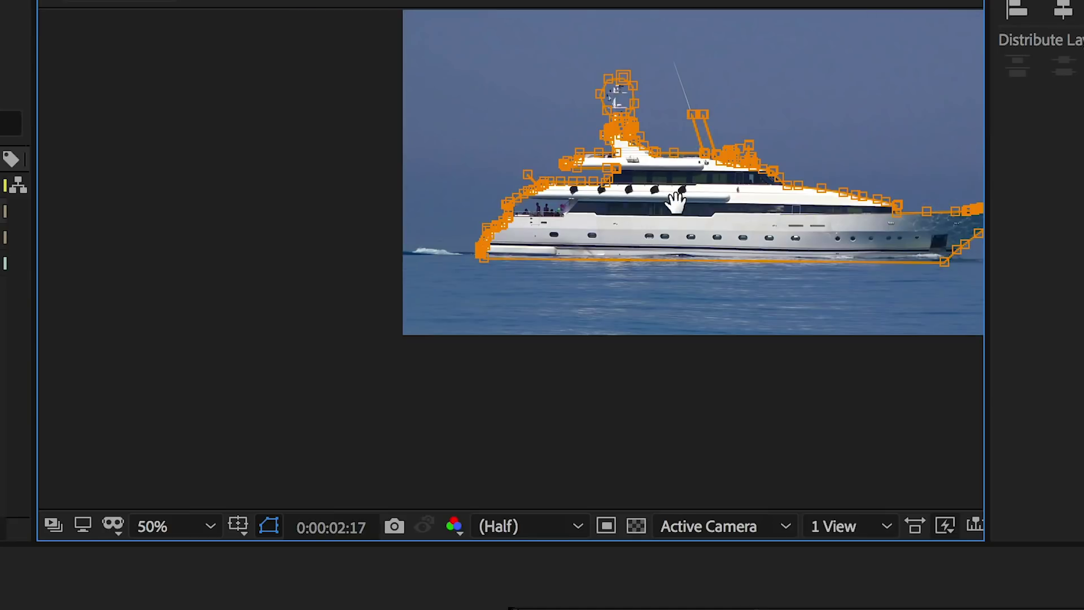
{"action": "left_click_drag", "start_coordinate": [683, 199], "coordinate": [447, 238]}
{"action": "left_click", "coordinate": [198, 526]}
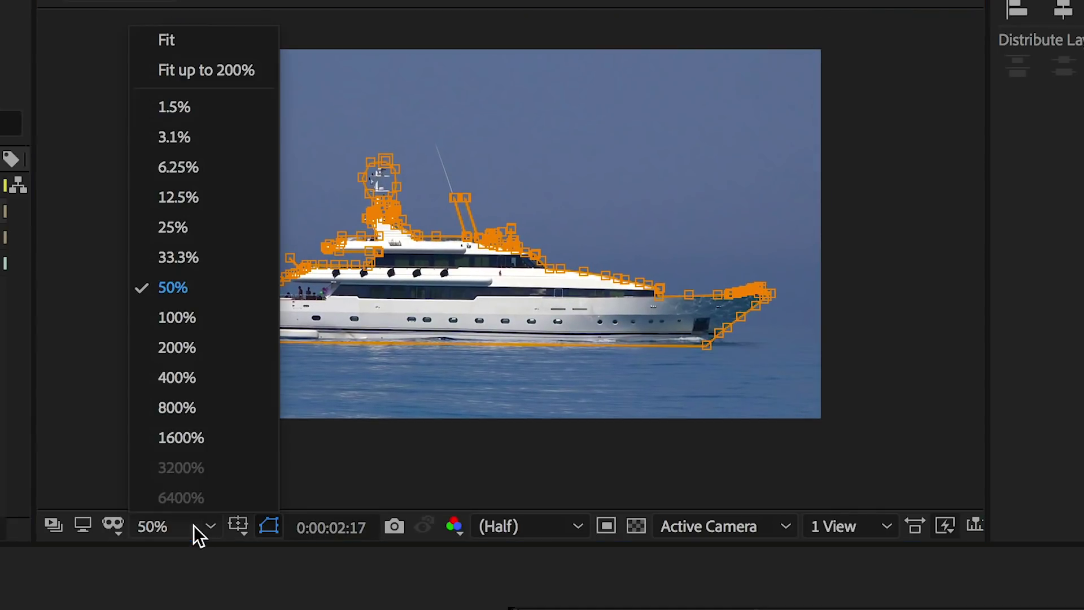
{"action": "left_click", "coordinate": [205, 35]}
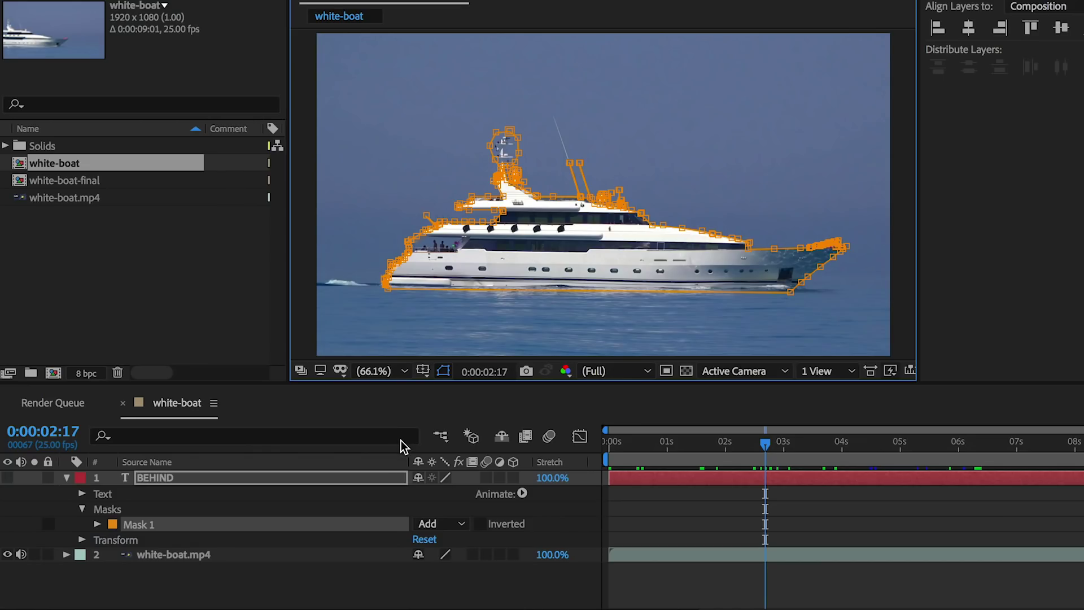
{"action": "left_click", "coordinate": [7, 477]}
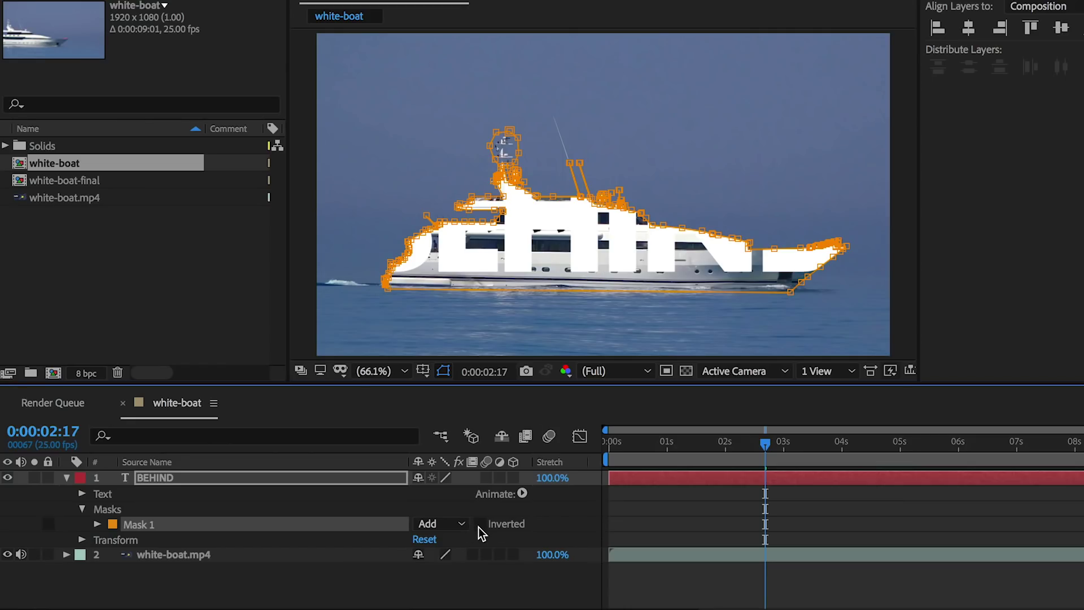
{"action": "left_click", "coordinate": [480, 524]}
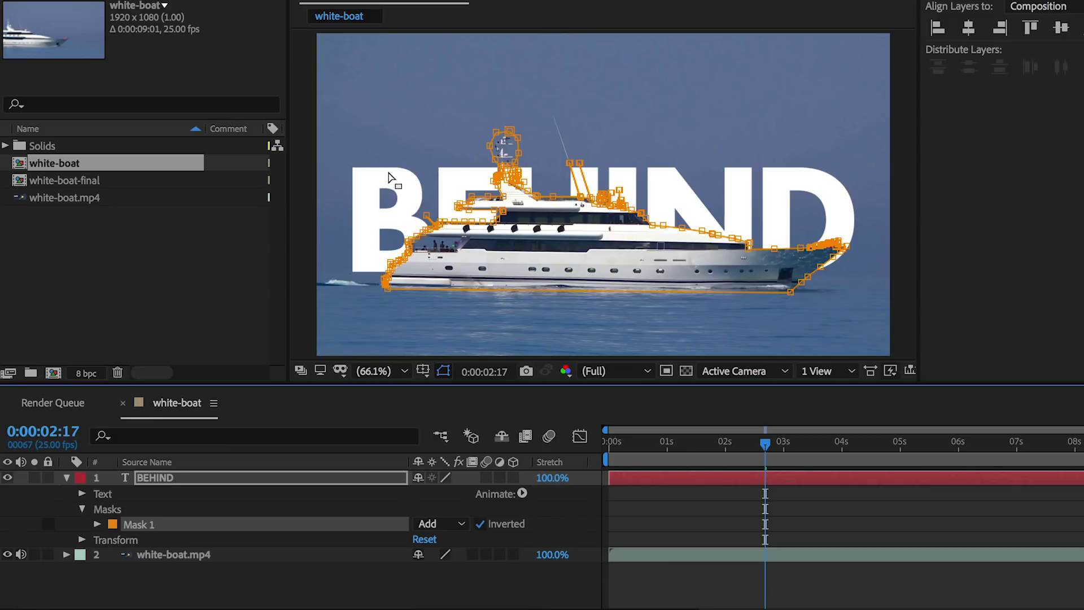
Expand Mask 1 and set its first Mask Path keyframe at 0:00:02:17.
{"action": "left_click", "coordinate": [97, 525]}
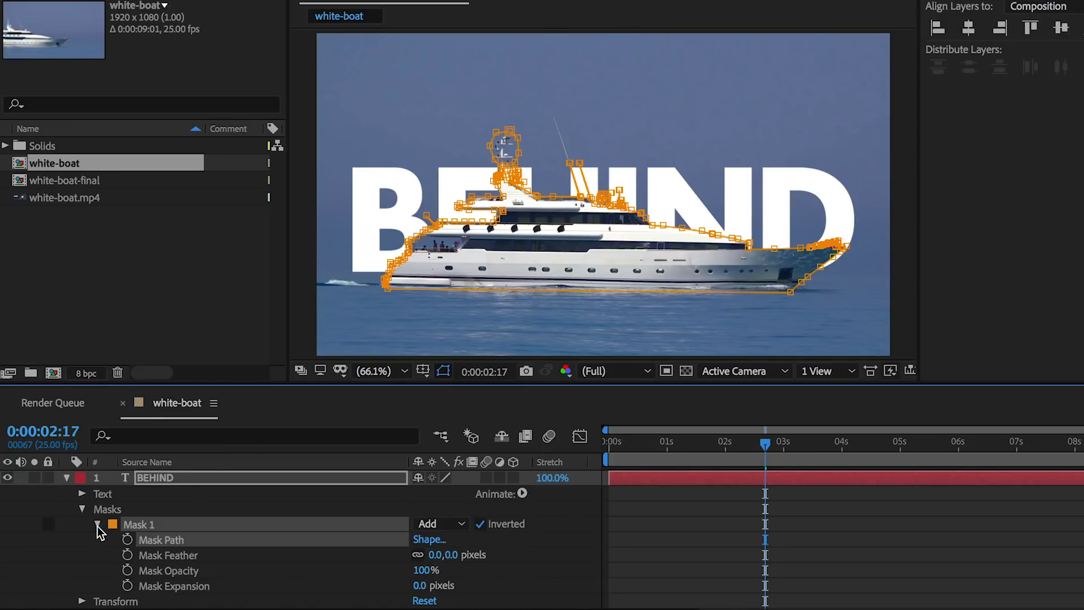
{"action": "left_click", "coordinate": [128, 540]}
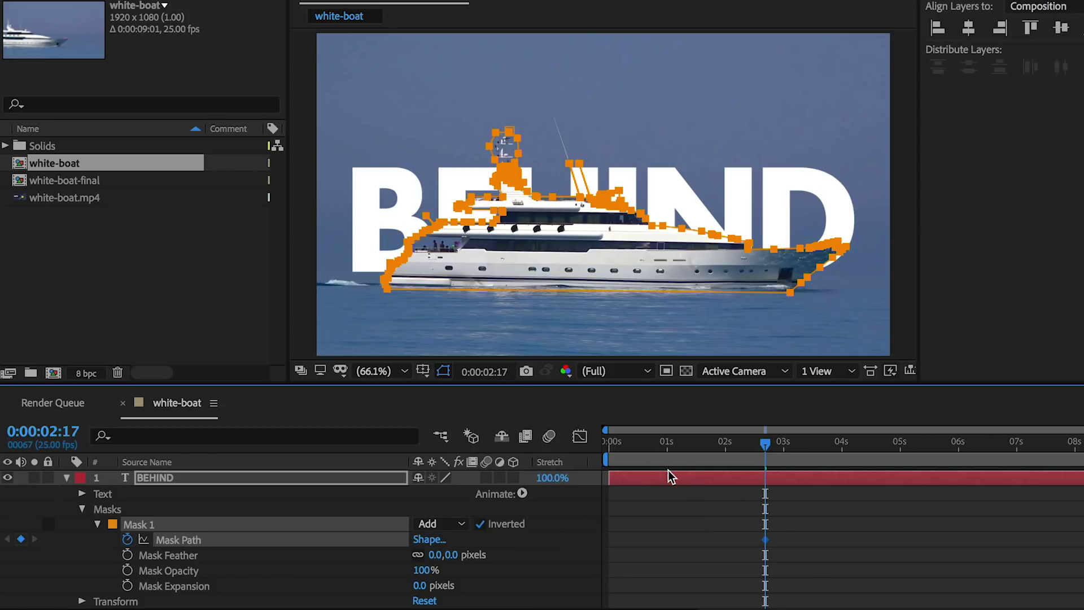
At 0:00:00:00, drag the mask path left onto the yacht's starting position.
{"action": "left_click_drag", "start_coordinate": [750, 444], "coordinate": [543, 443]}
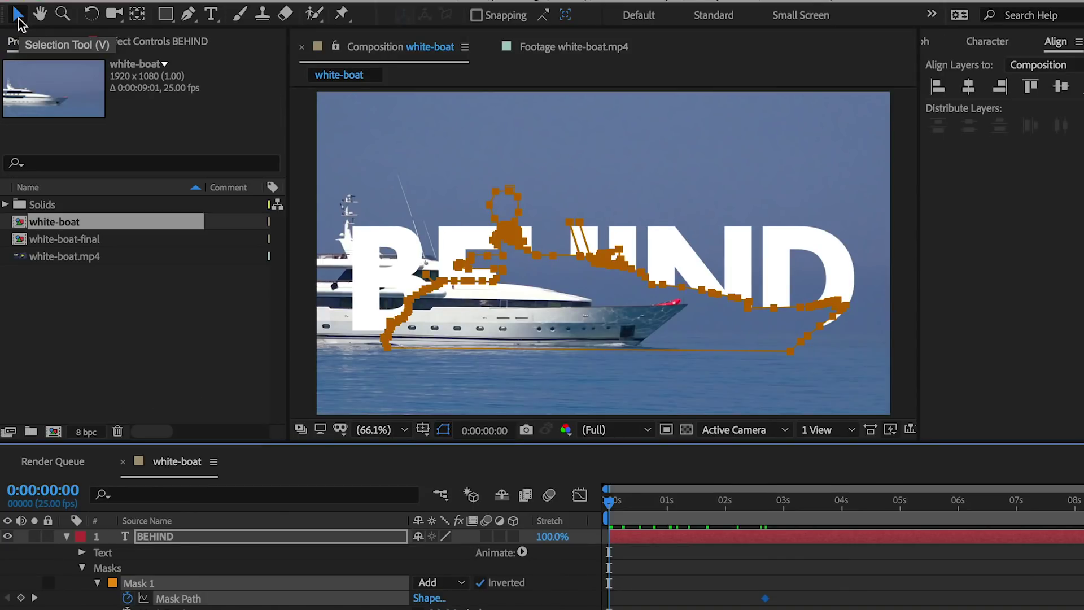
{"action": "left_click", "coordinate": [707, 348]}
{"action": "left_click_drag", "start_coordinate": [707, 348], "coordinate": [558, 345]}
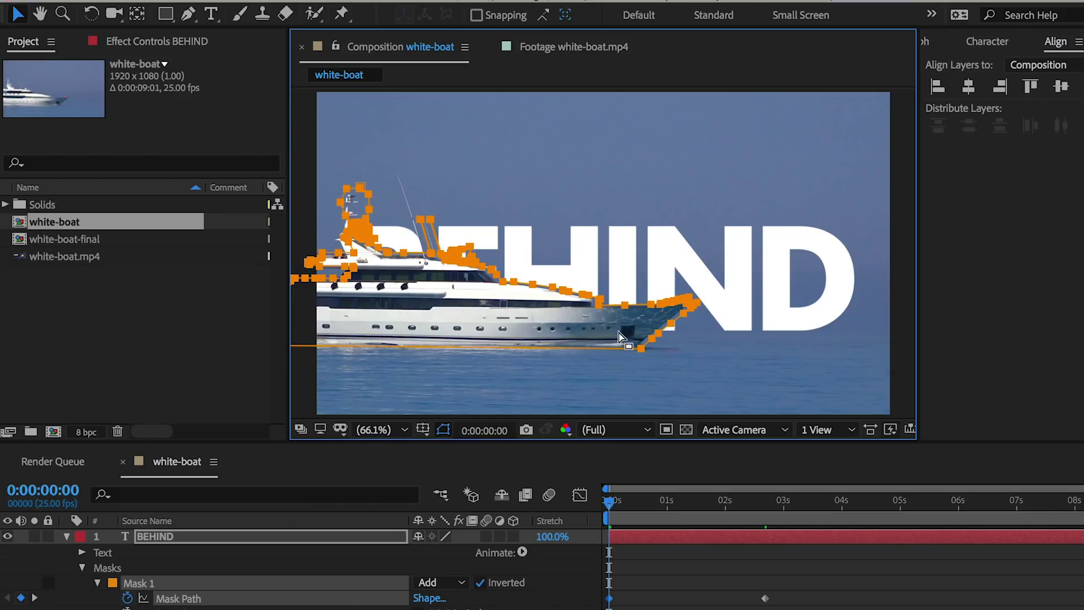
{"action": "scroll", "coordinate": [657, 344], "scroll_direction": "down", "scroll_amount": 2}
{"action": "scroll", "coordinate": [641, 322], "scroll_direction": "up", "scroll_amount": 2}
{"action": "scroll", "coordinate": [641, 322], "scroll_direction": "up", "scroll_amount": 3}
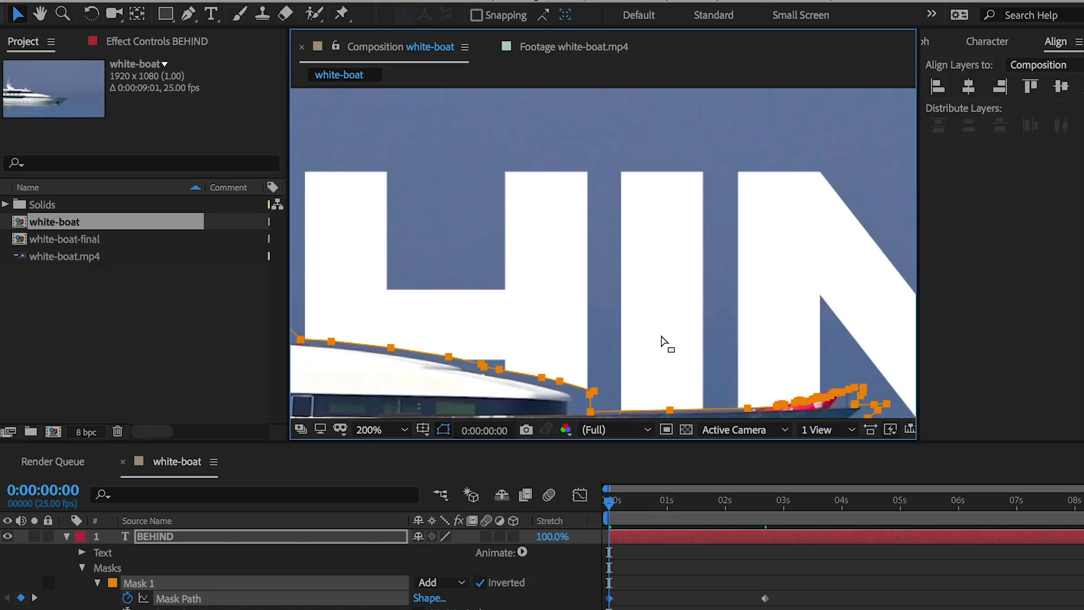
Nudge the mask slightly left to fit the bow, then scrub forward to check it.
{"action": "key", "text": "space"}
{"action": "left_click_drag", "start_coordinate": [668, 337], "coordinate": [581, 73]}
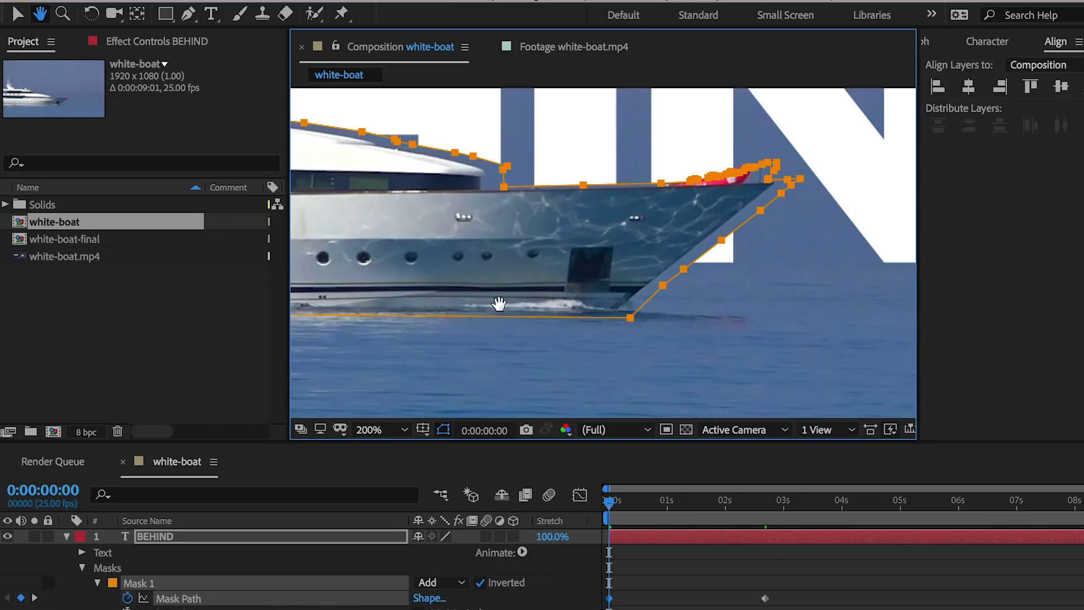
{"action": "key", "text": "v"}
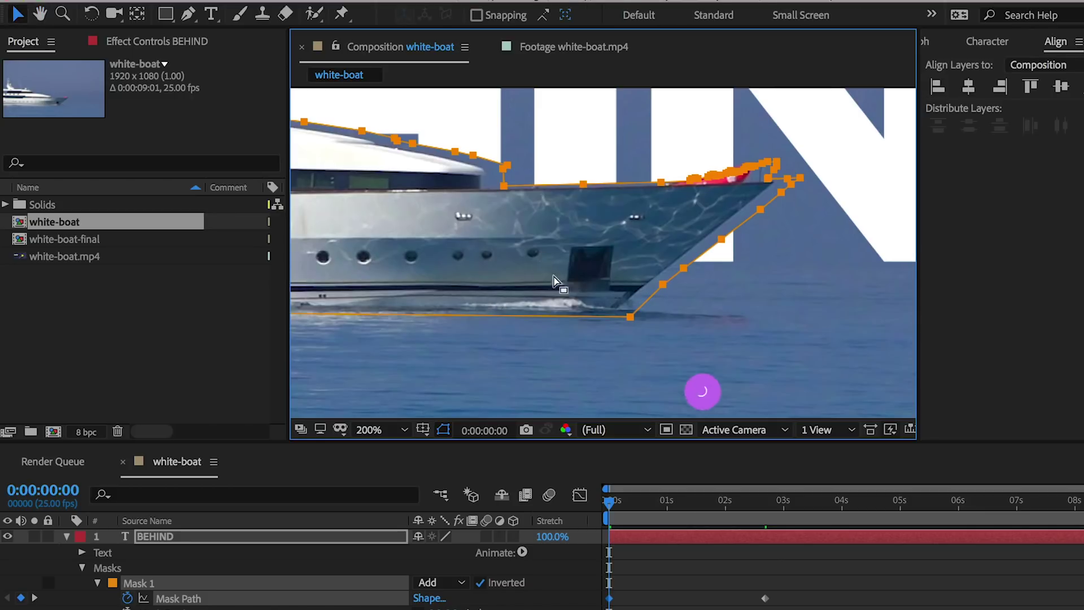
{"action": "left_click_drag", "start_coordinate": [575, 313], "coordinate": [554, 316]}
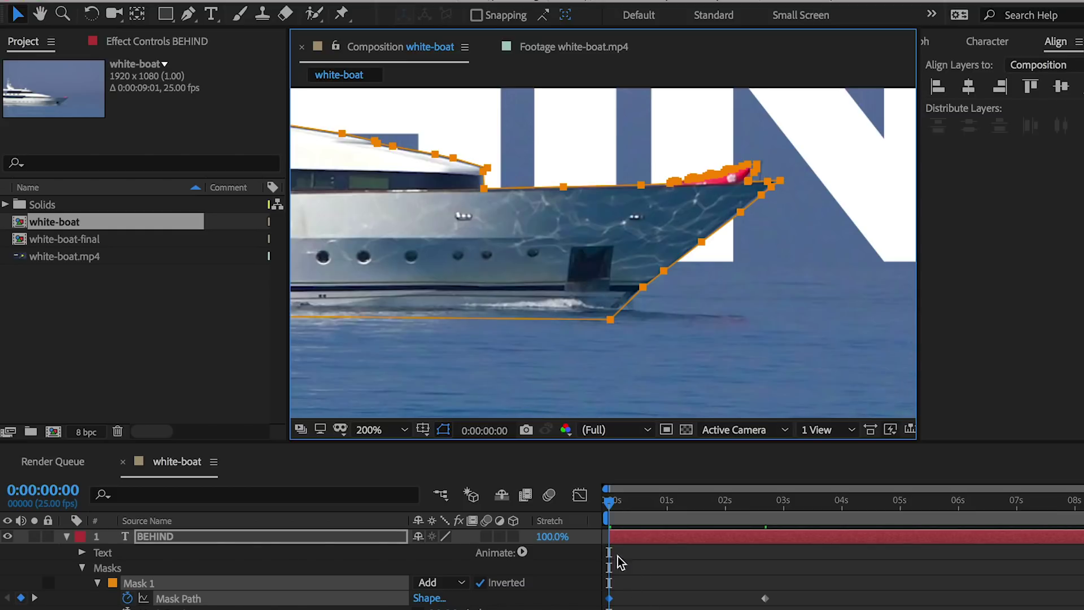
{"action": "scroll", "coordinate": [435, 378], "scroll_direction": "down", "scroll_amount": 2}
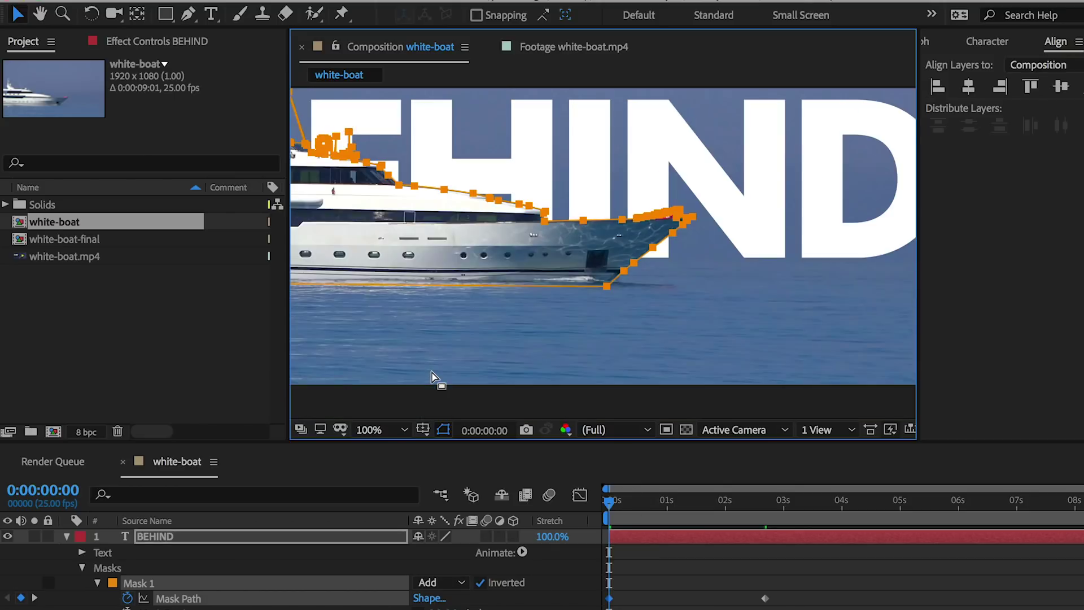
{"action": "left_click", "coordinate": [625, 501]}
{"action": "left_click_drag", "start_coordinate": [625, 502], "coordinate": [790, 504]}
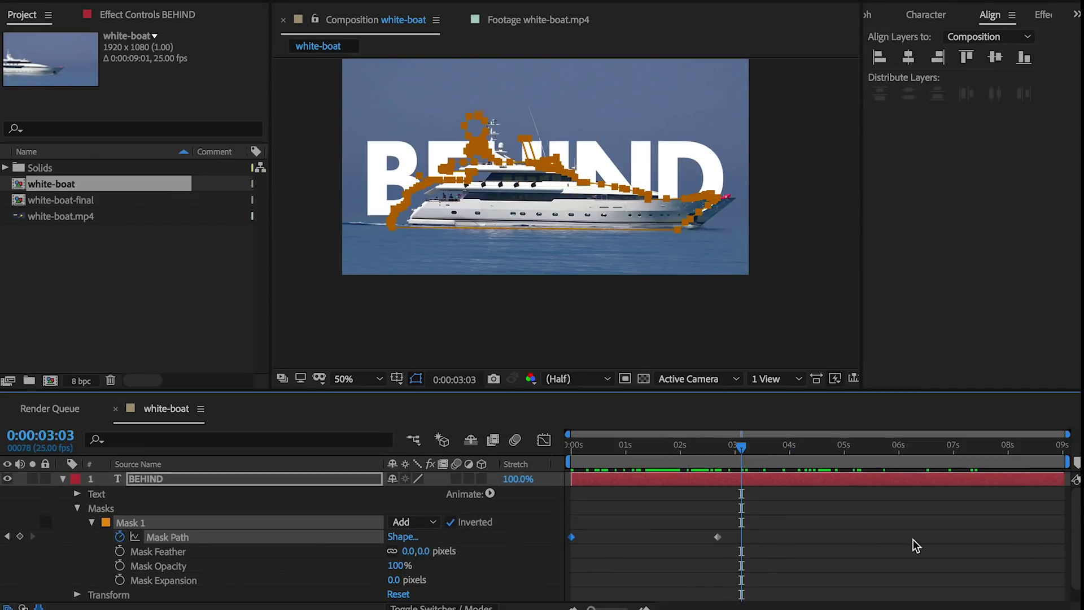
At 0:00:09:00, move the mask right onto the yacht and nudge it down to fit the stern.
{"action": "left_click_drag", "start_coordinate": [743, 447], "coordinate": [1072, 455]}
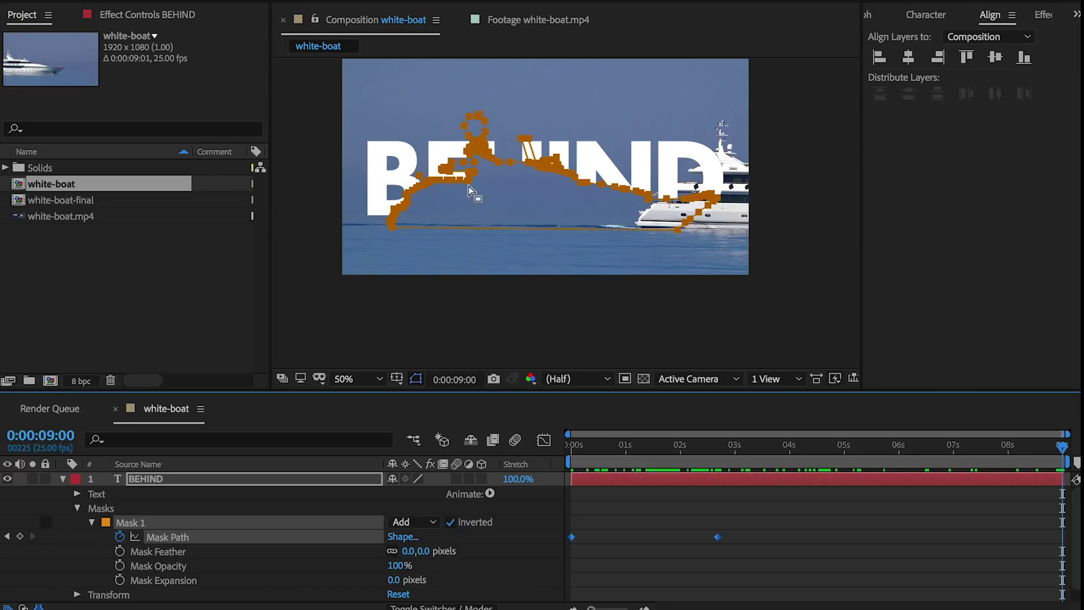
{"action": "left_click_drag", "start_coordinate": [425, 228], "coordinate": [673, 230]}
{"action": "scroll", "coordinate": [644, 245], "scroll_direction": "down", "scroll_amount": 3}
{"action": "scroll", "coordinate": [597, 229], "scroll_direction": "up", "scroll_amount": 3}
{"action": "scroll", "coordinate": [604, 232], "scroll_direction": "up", "scroll_amount": 4}
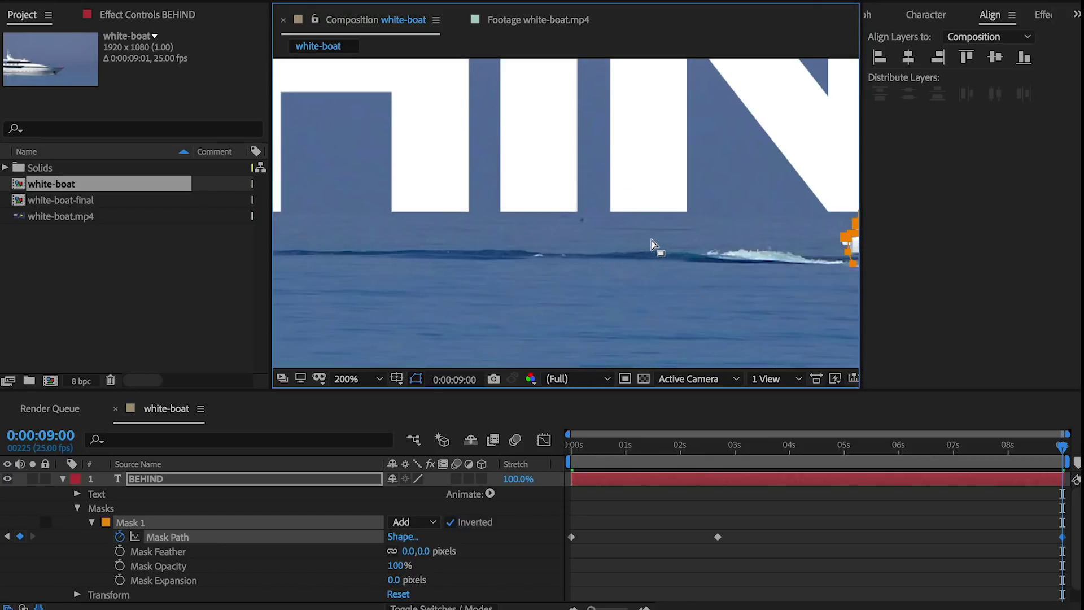
{"action": "left_click_drag", "start_coordinate": [692, 220], "coordinate": [363, 194]}
{"action": "scroll", "coordinate": [444, 219], "scroll_direction": "up", "scroll_amount": 1}
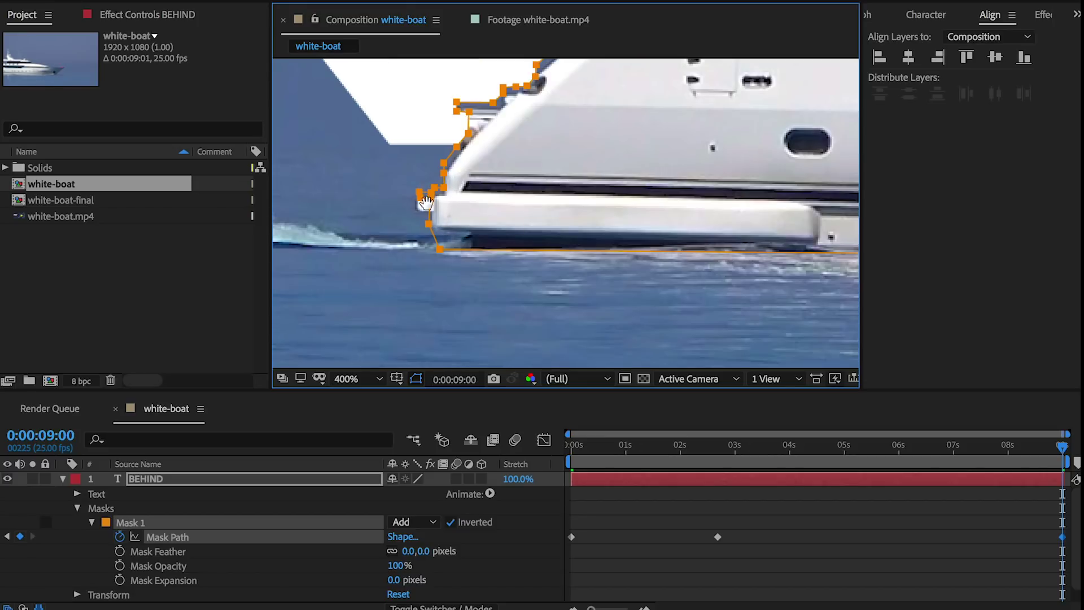
{"action": "left_click_drag", "start_coordinate": [456, 247], "coordinate": [461, 261]}
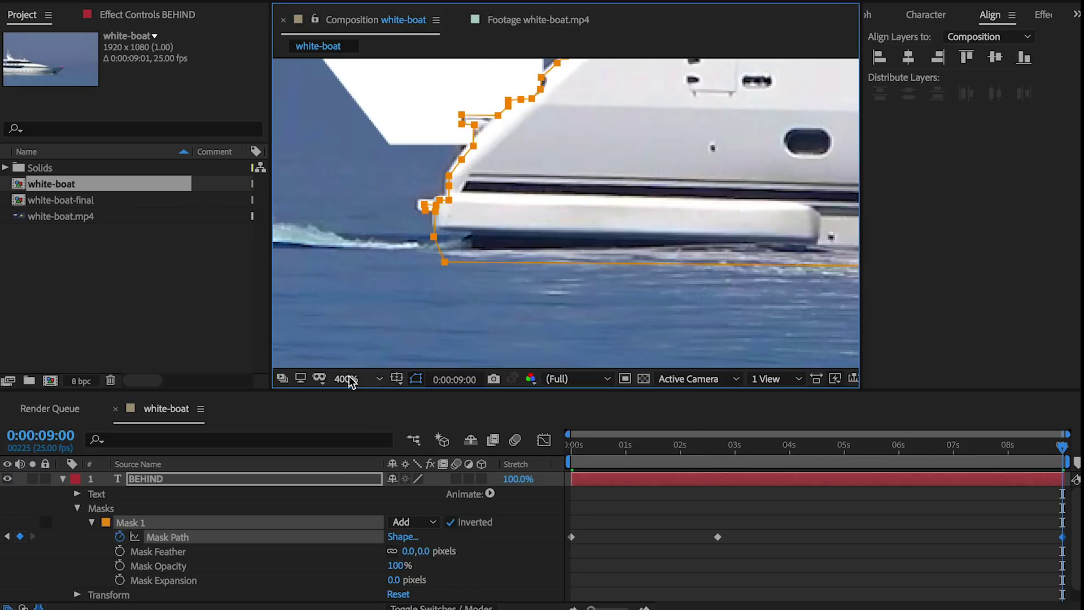
Fit the comp in the viewer, return to the start, and collapse and deselect the BEHIND layer.
{"action": "left_click", "coordinate": [372, 379]}
{"action": "left_click", "coordinate": [355, 77]}
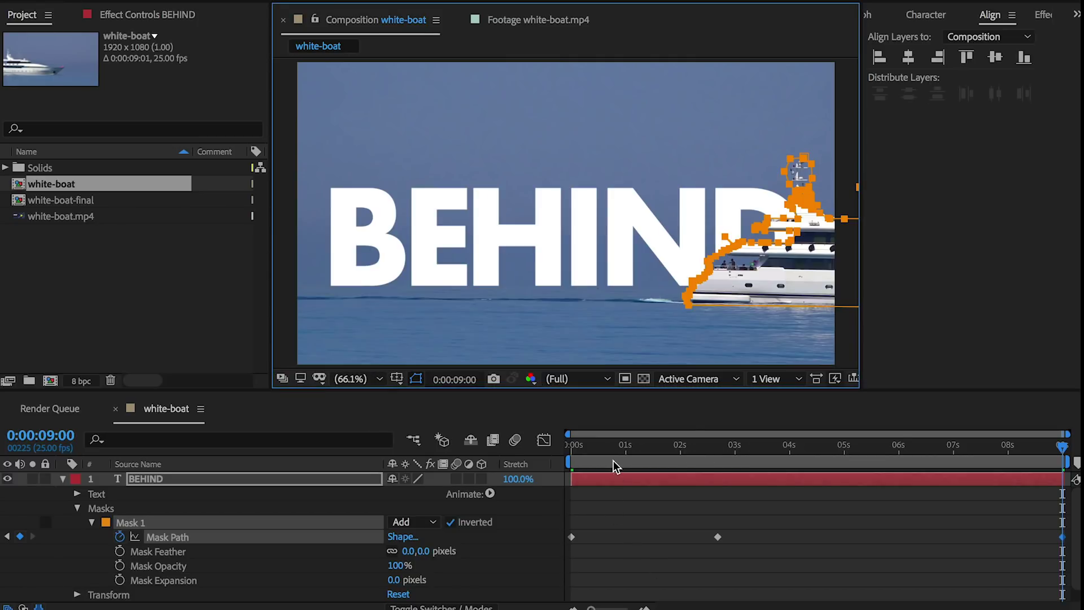
{"action": "key", "text": "Home"}
{"action": "key", "text": "space"}
{"action": "key", "text": "space"}
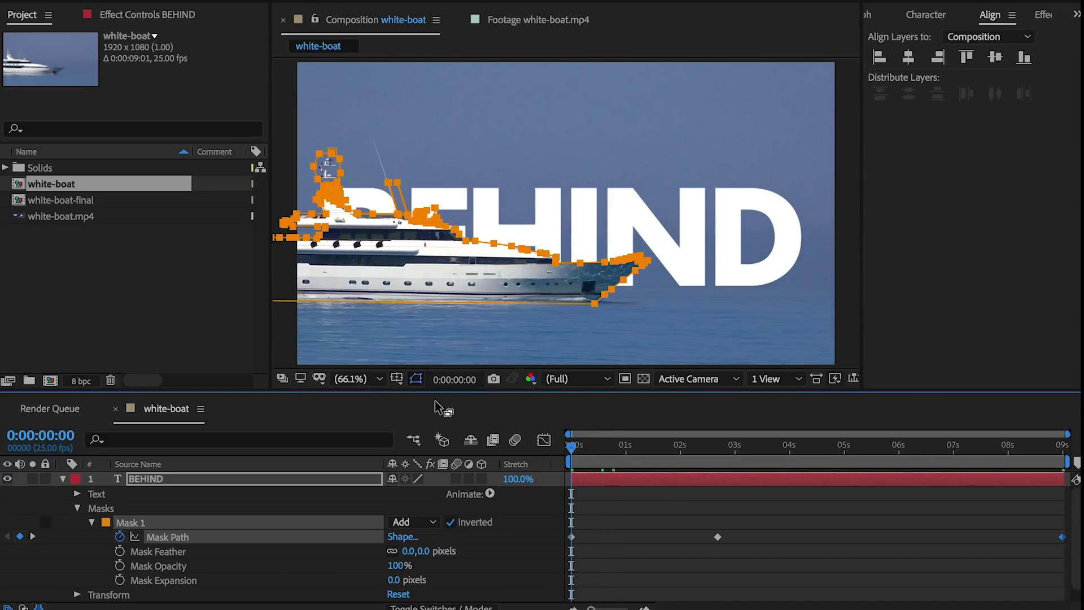
{"action": "left_click", "coordinate": [61, 479]}
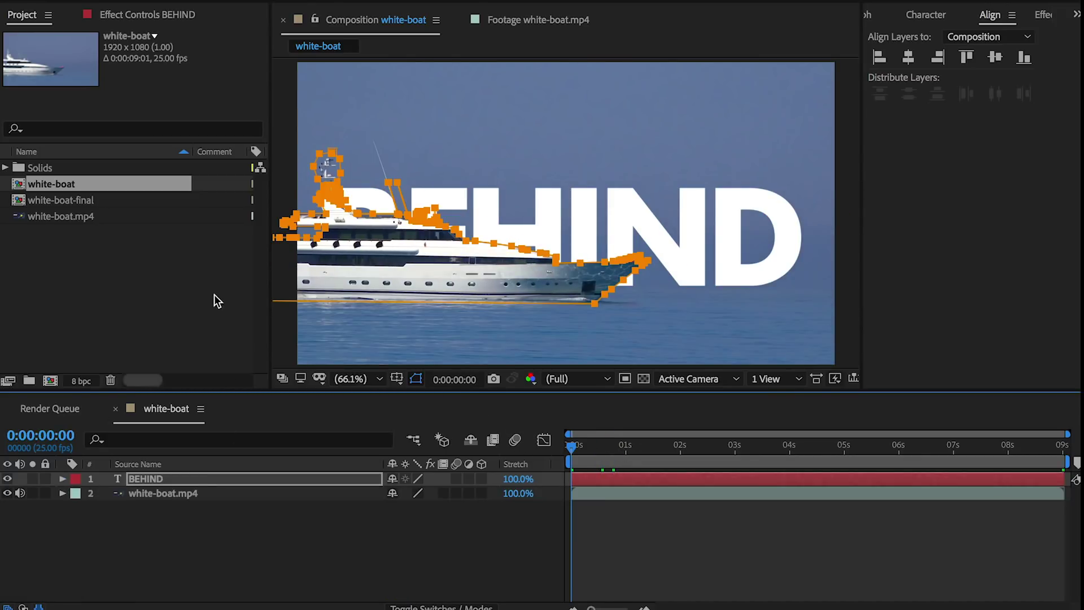
{"action": "left_click", "coordinate": [194, 537]}
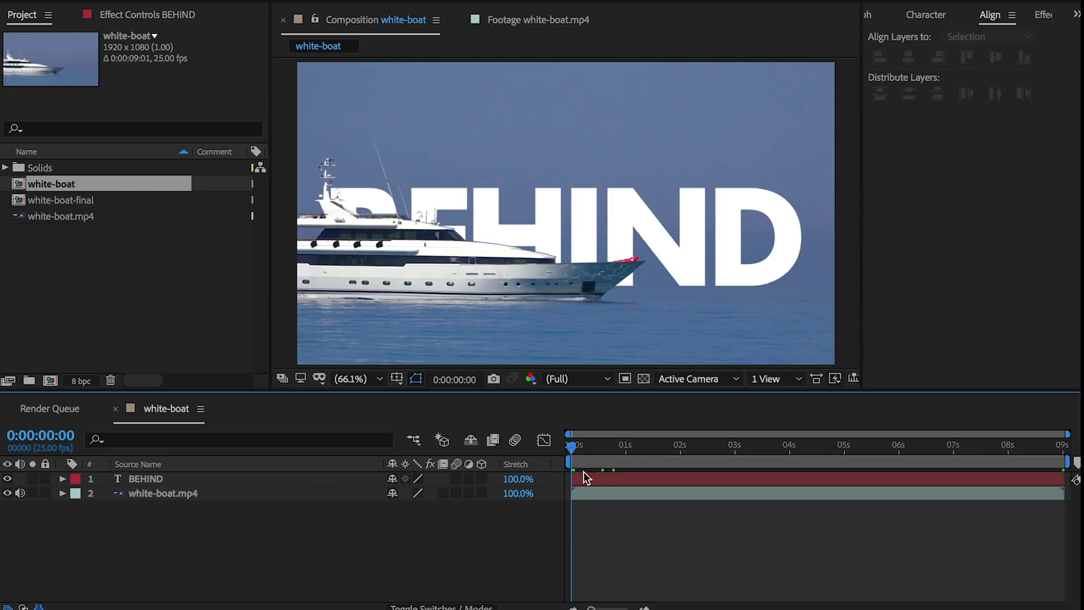
Preview the animation and stop at 0:00:03:22, where the mask misfits.
{"action": "key", "text": "space"}
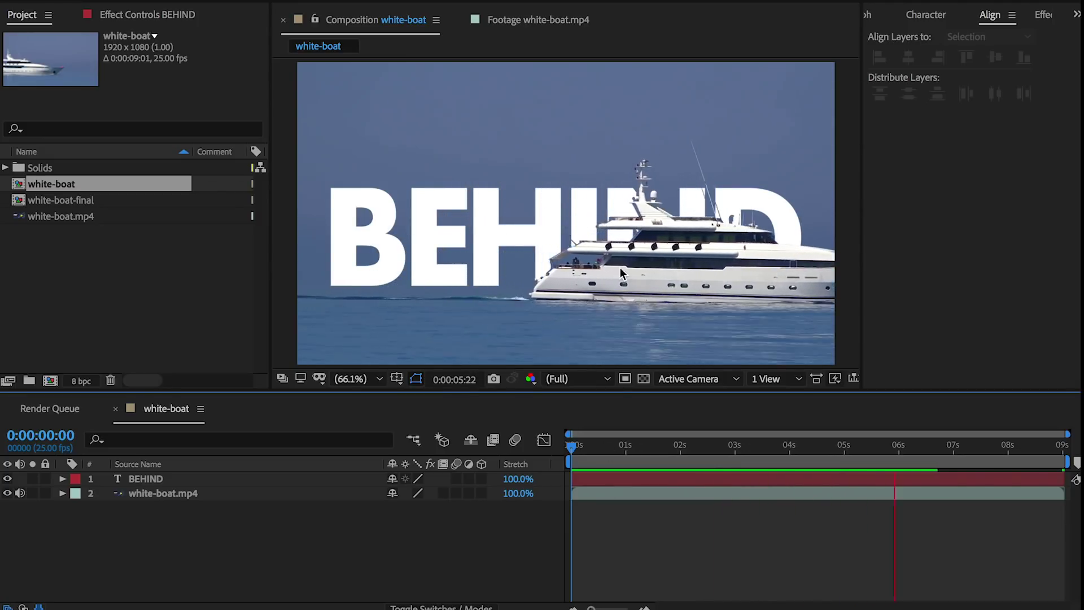
{"action": "key", "text": "space"}
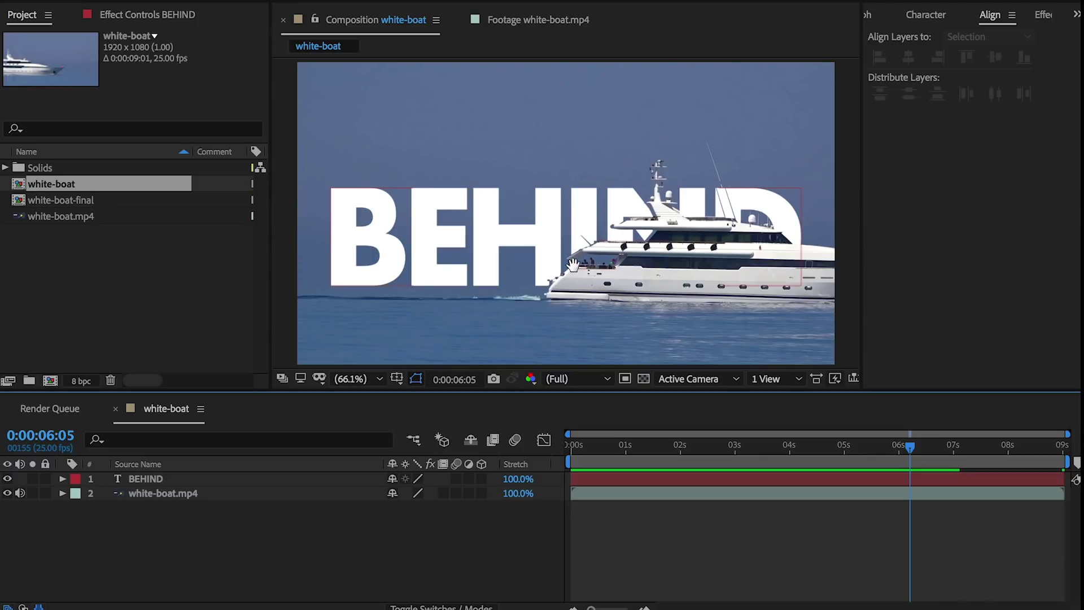
{"action": "key", "text": "space"}
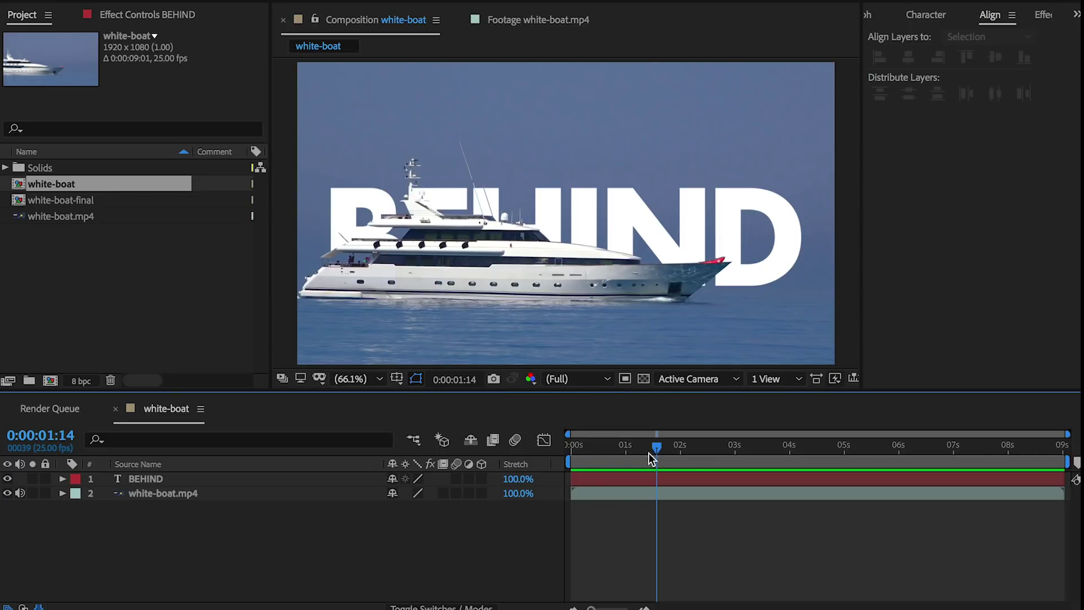
{"action": "left_click_drag", "start_coordinate": [658, 462], "coordinate": [778, 441]}
{"action": "left_click", "coordinate": [435, 274]}
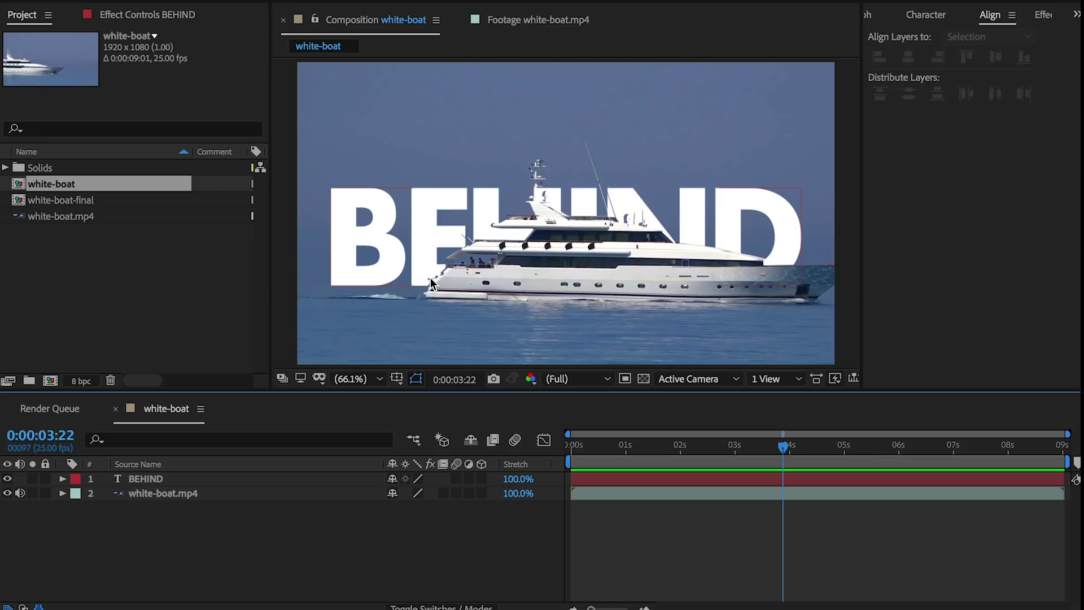
Zoom in on the stern at 0:00:03:22 and drag the BEHIND mask edge to fit.
{"action": "scroll", "coordinate": [429, 265], "scroll_direction": "down", "scroll_amount": 2}
{"action": "scroll", "coordinate": [435, 277], "scroll_direction": "up", "scroll_amount": 7}
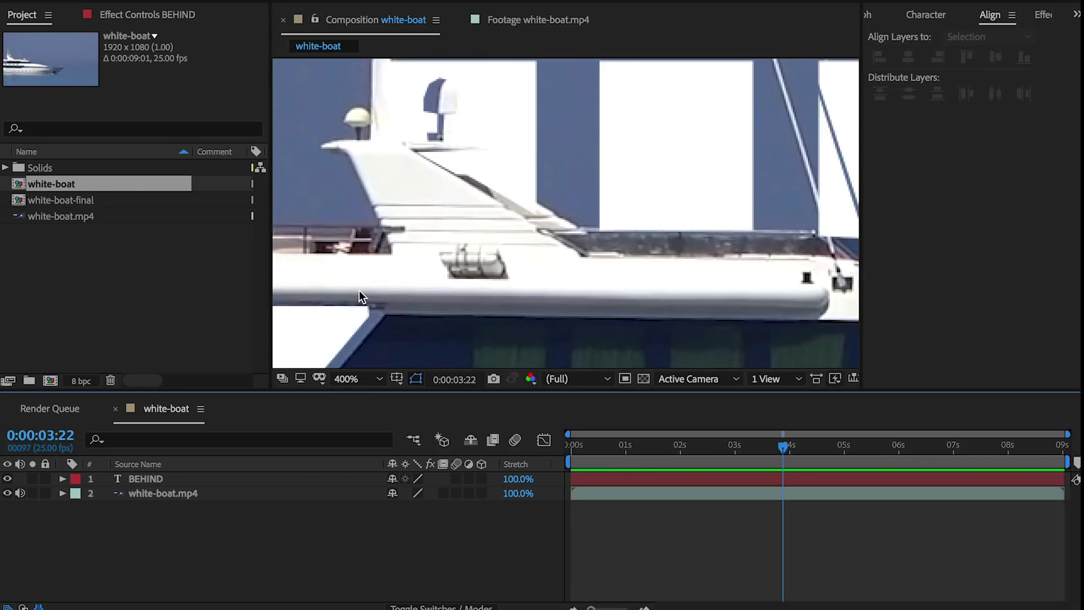
{"action": "left_click_drag", "start_coordinate": [300, 293], "coordinate": [637, 111]}
{"action": "left_click_drag", "start_coordinate": [442, 271], "coordinate": [480, 189]}
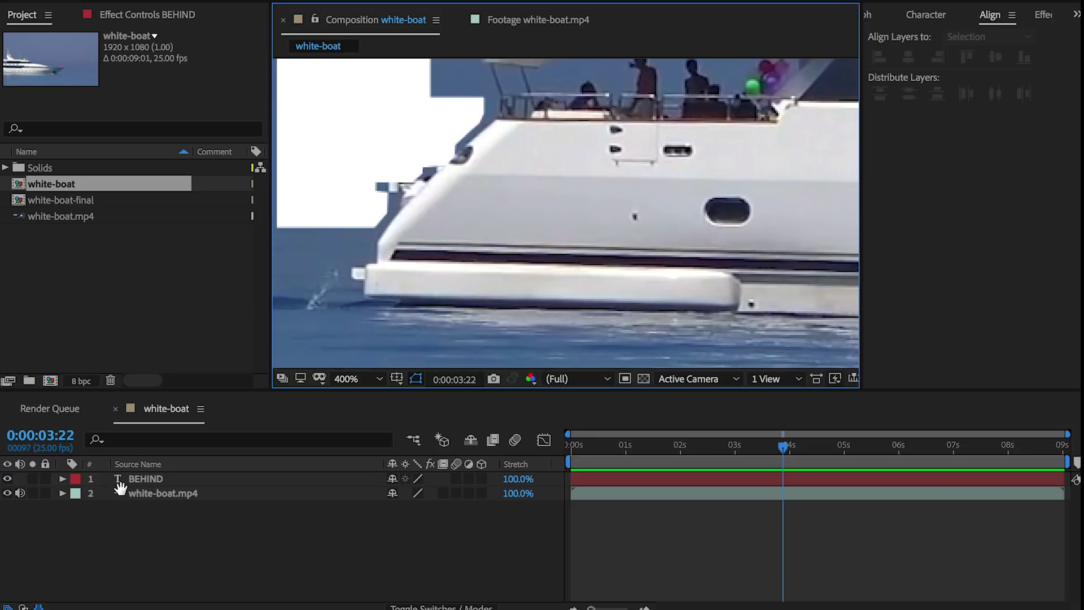
{"action": "left_click", "coordinate": [144, 479]}
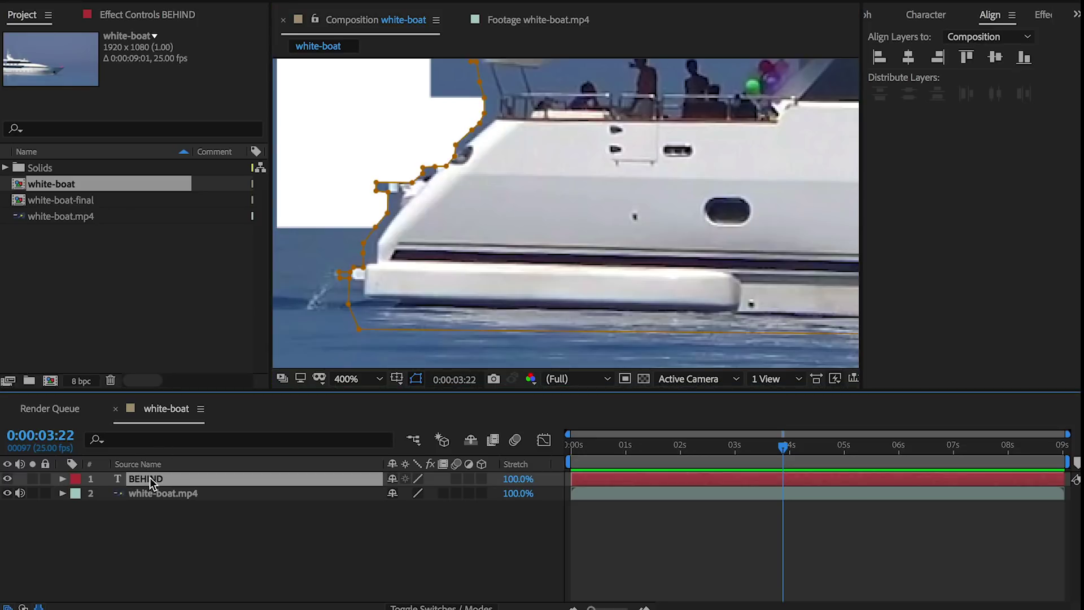
{"action": "left_click", "coordinate": [62, 479]}
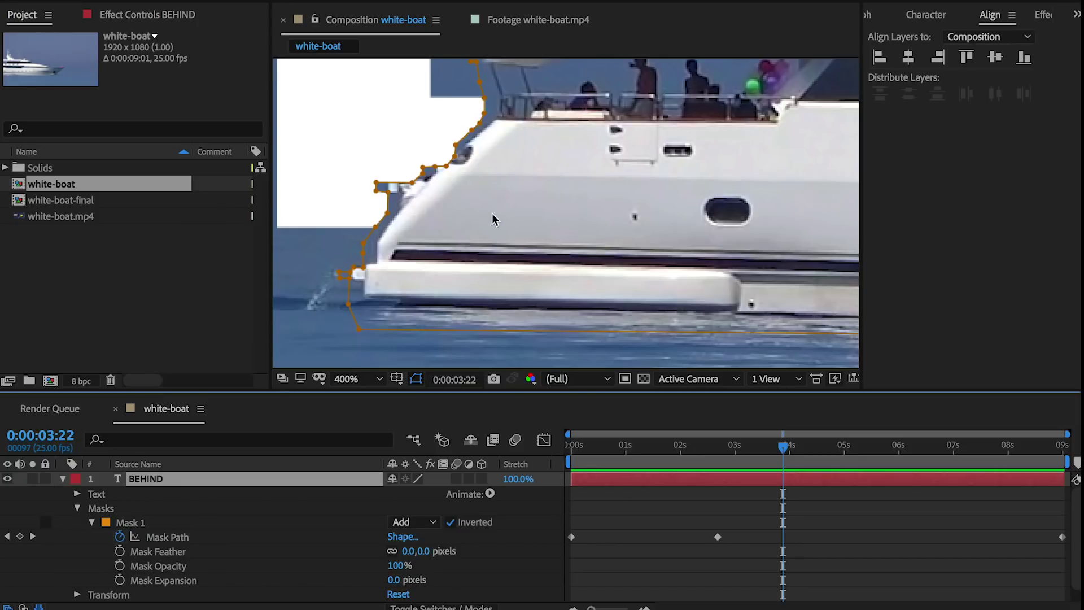
{"action": "left_click_drag", "start_coordinate": [389, 329], "coordinate": [378, 327]}
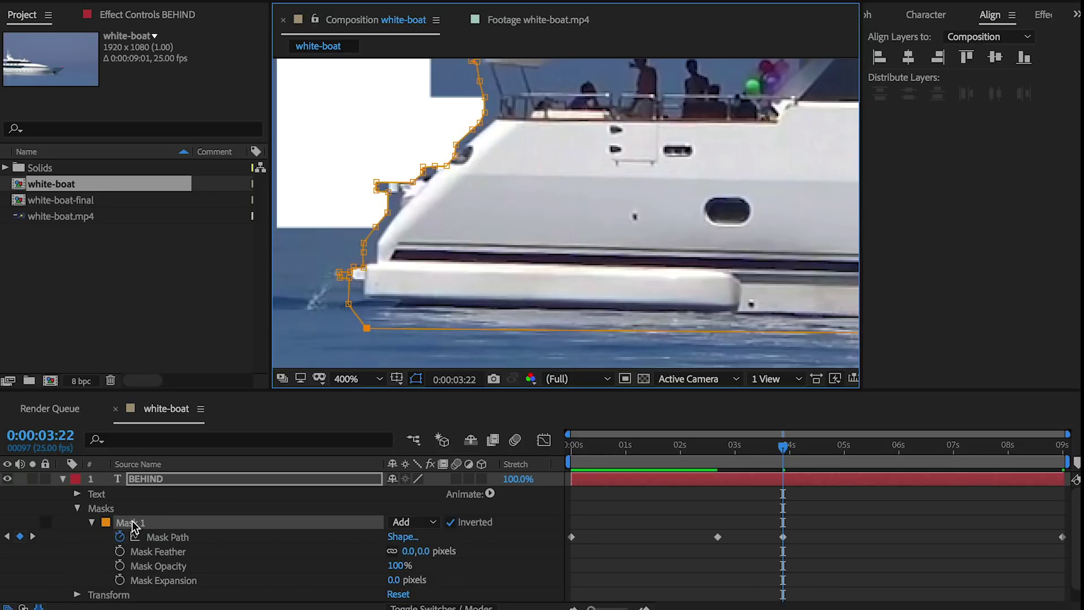
Shift the whole mask right to fit the stern, then scrub ahead.
{"action": "left_click", "coordinate": [167, 538]}
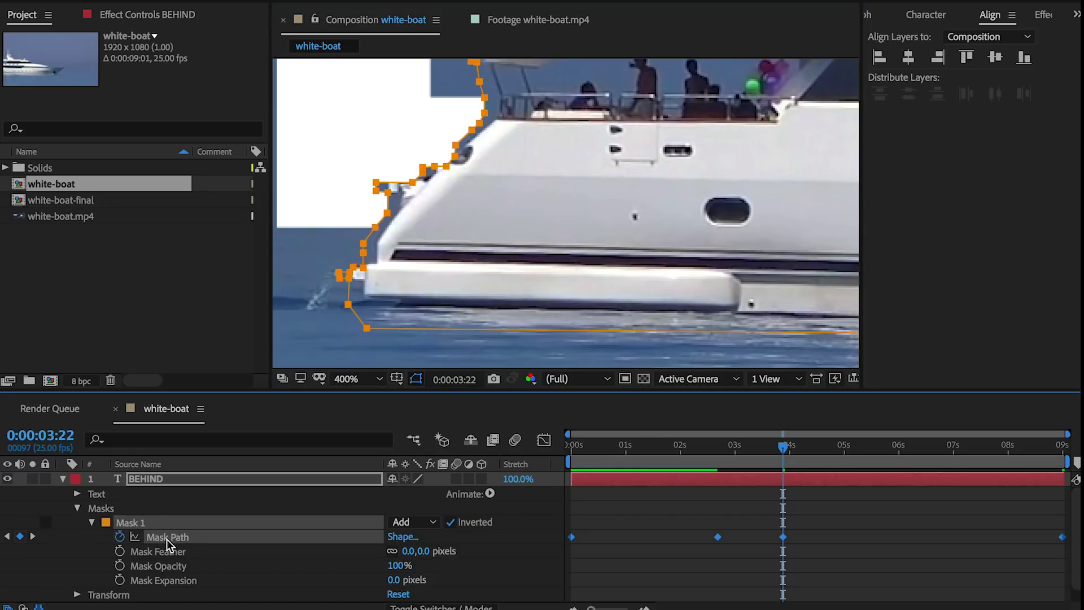
{"action": "left_click_drag", "start_coordinate": [410, 328], "coordinate": [426, 327]}
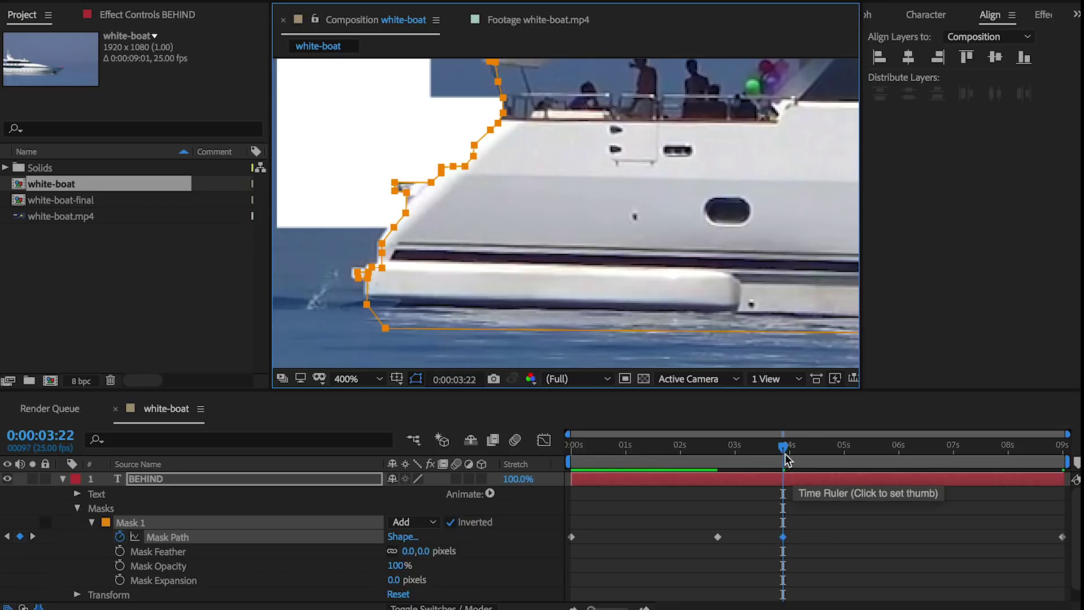
{"action": "mouse_move", "coordinate": [787, 449]}
{"action": "left_mouse_down"}
{"action": "mouse_move", "coordinate": [835, 446]}
{"action": "mouse_move", "coordinate": [761, 455]}
{"action": "mouse_move", "coordinate": [771, 451]}
{"action": "left_mouse_up"}
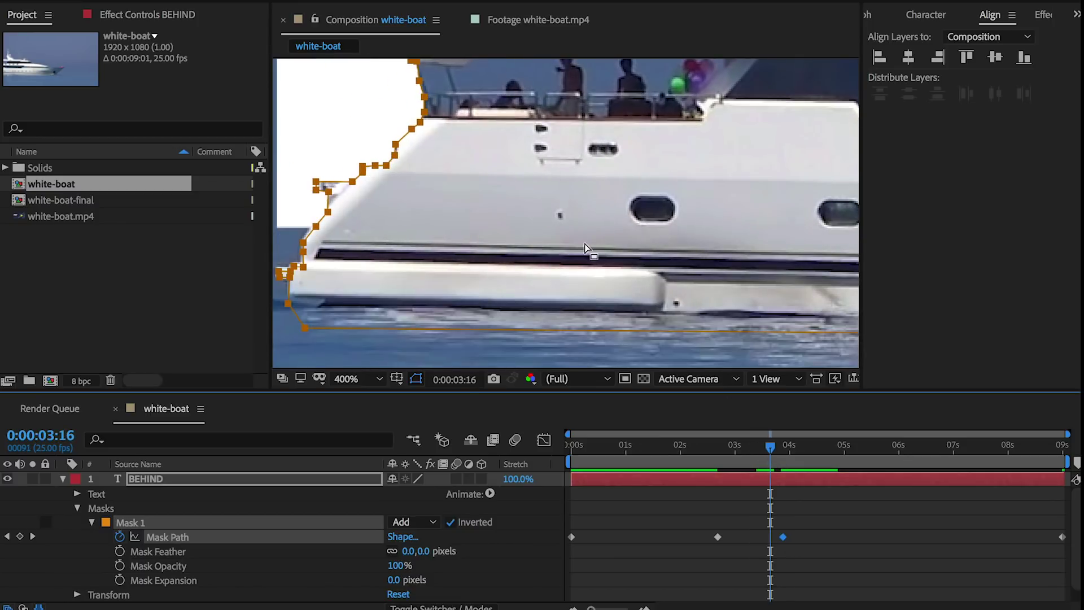
Inspect the mask around the boat and advance to 0:00:05:02.
{"action": "left_click_drag", "start_coordinate": [516, 172], "coordinate": [481, 365]}
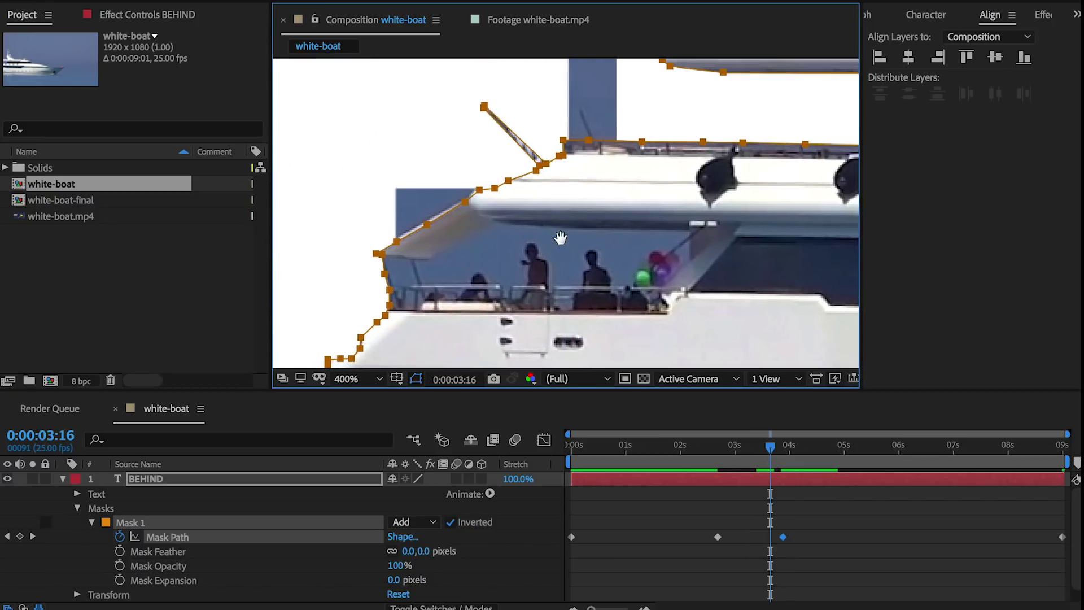
{"action": "left_click_drag", "start_coordinate": [555, 240], "coordinate": [576, 89]}
{"action": "left_click_drag", "start_coordinate": [779, 449], "coordinate": [849, 458]}
{"action": "left_click_drag", "start_coordinate": [587, 274], "coordinate": [590, 70]}
At 0:00:05:02, shift the whole mask right onto the hull, then inspect it at 0:00:05:15.
{"action": "left_click_drag", "start_coordinate": [436, 310], "coordinate": [525, 197]}
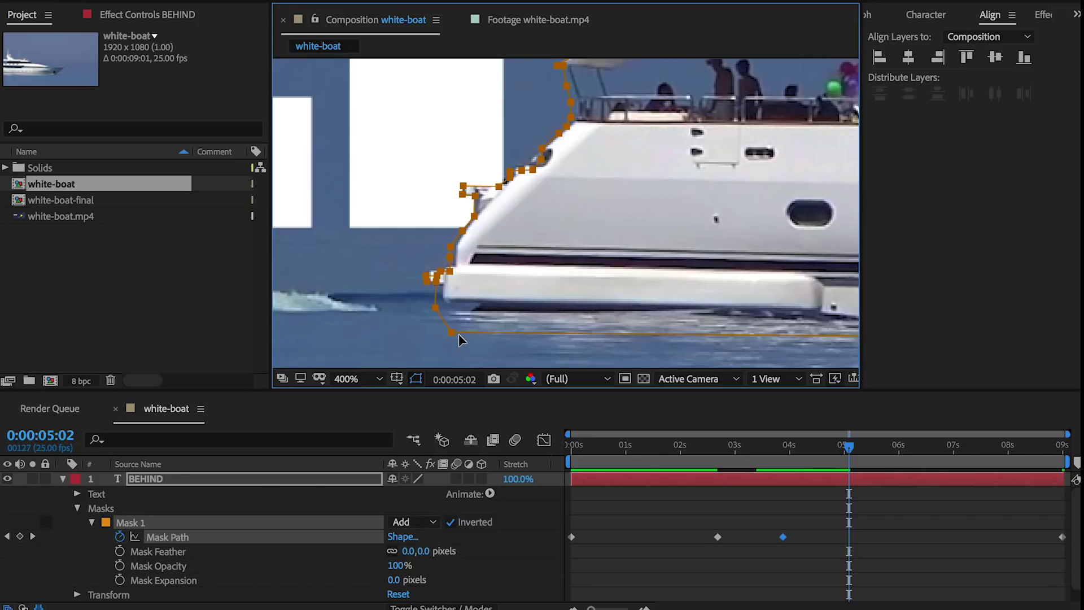
{"action": "left_click_drag", "start_coordinate": [465, 331], "coordinate": [475, 332]}
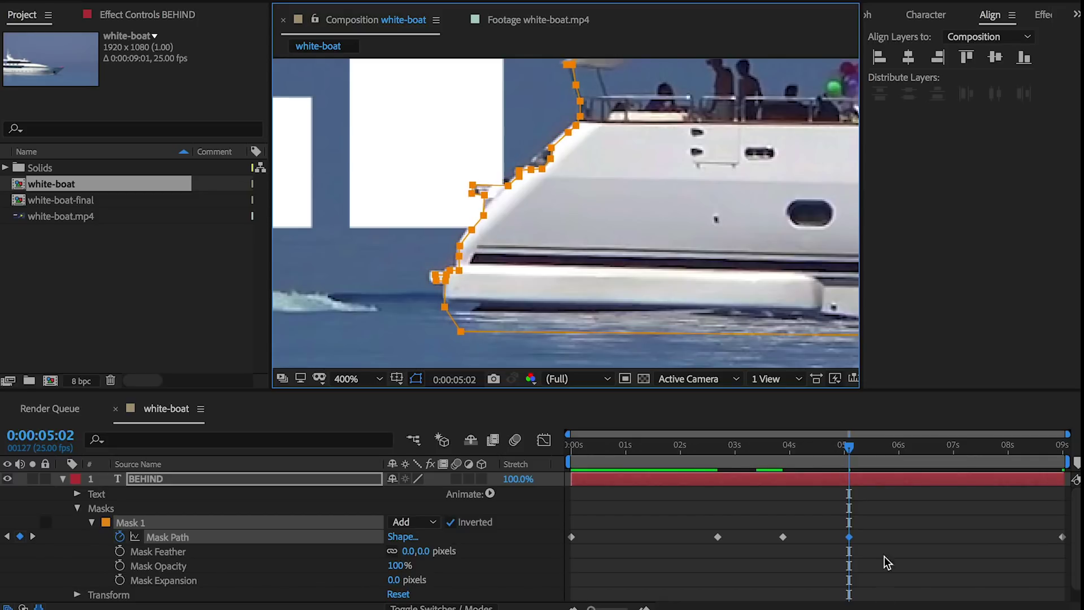
{"action": "left_click_drag", "start_coordinate": [858, 445], "coordinate": [892, 448]}
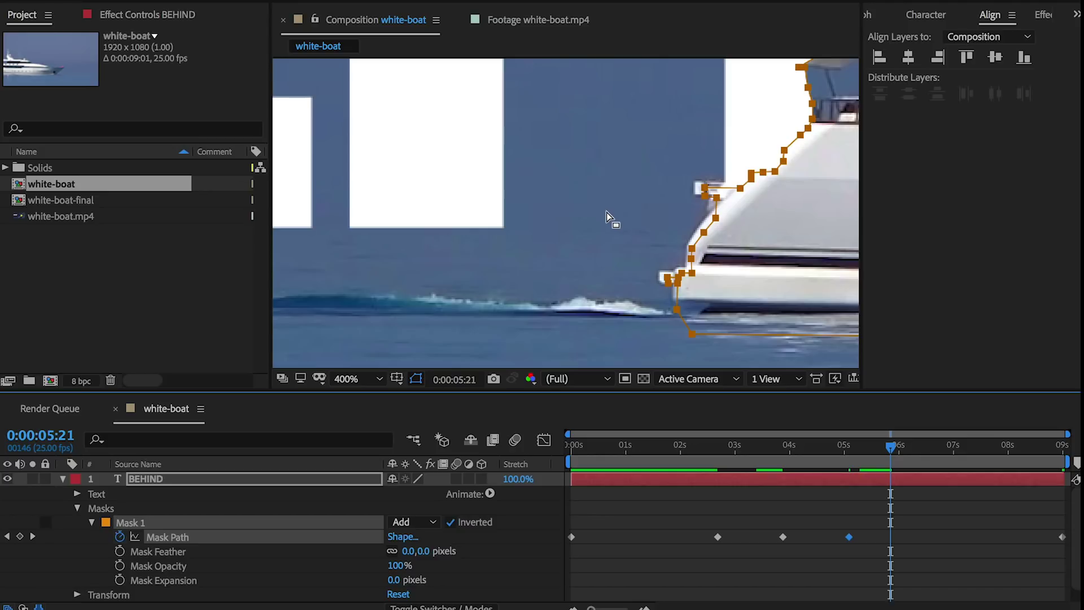
{"action": "left_click_drag", "start_coordinate": [608, 213], "coordinate": [272, 281]}
{"action": "left_click_drag", "start_coordinate": [380, 193], "coordinate": [279, 348]}
{"action": "left_click_drag", "start_coordinate": [653, 246], "coordinate": [375, 226]}
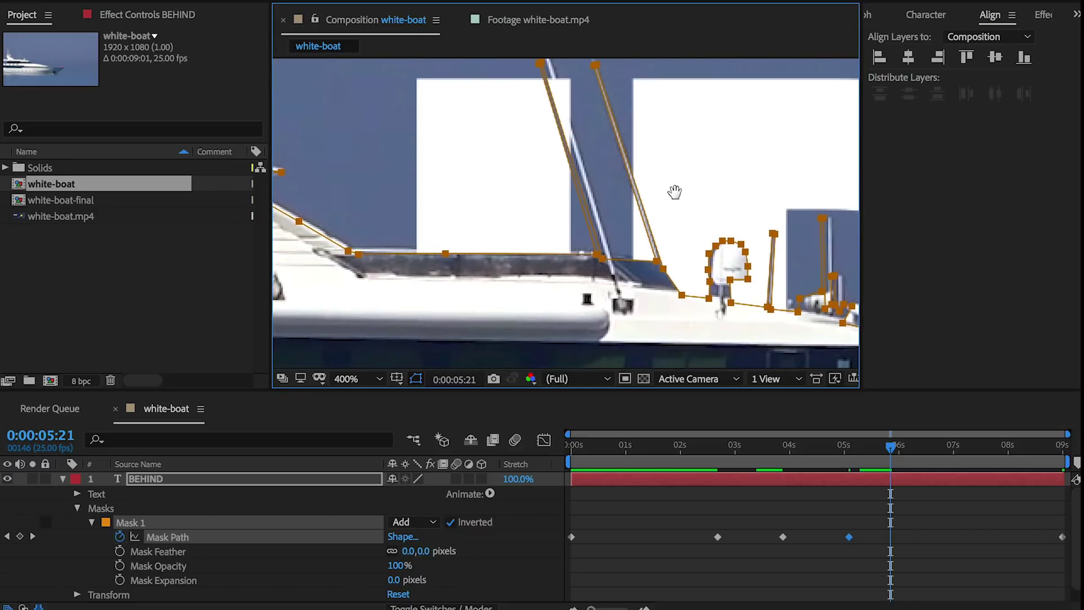
{"action": "left_click_drag", "start_coordinate": [604, 182], "coordinate": [390, 149]}
{"action": "left_click_drag", "start_coordinate": [649, 362], "coordinate": [460, 202]}
{"action": "left_click_drag", "start_coordinate": [758, 241], "coordinate": [573, 241]}
Check the mask fit at 0:00:06:10, 0:00:07:21 and 0:00:08:15, then return to the start.
{"action": "left_click_drag", "start_coordinate": [890, 448], "coordinate": [960, 451]}
{"action": "left_click_drag", "start_coordinate": [651, 285], "coordinate": [281, 260]}
{"action": "left_click_drag", "start_coordinate": [957, 447], "coordinate": [1001, 449]}
{"action": "left_click_drag", "start_coordinate": [734, 271], "coordinate": [501, 176]}
{"action": "left_click_drag", "start_coordinate": [1012, 450], "coordinate": [1053, 449]}
{"action": "left_click_drag", "start_coordinate": [964, 456], "coordinate": [663, 446]}
Fit the frame, go to the first frame, collapse and deselect BEHIND, and preview.
{"action": "left_click", "coordinate": [350, 379]}
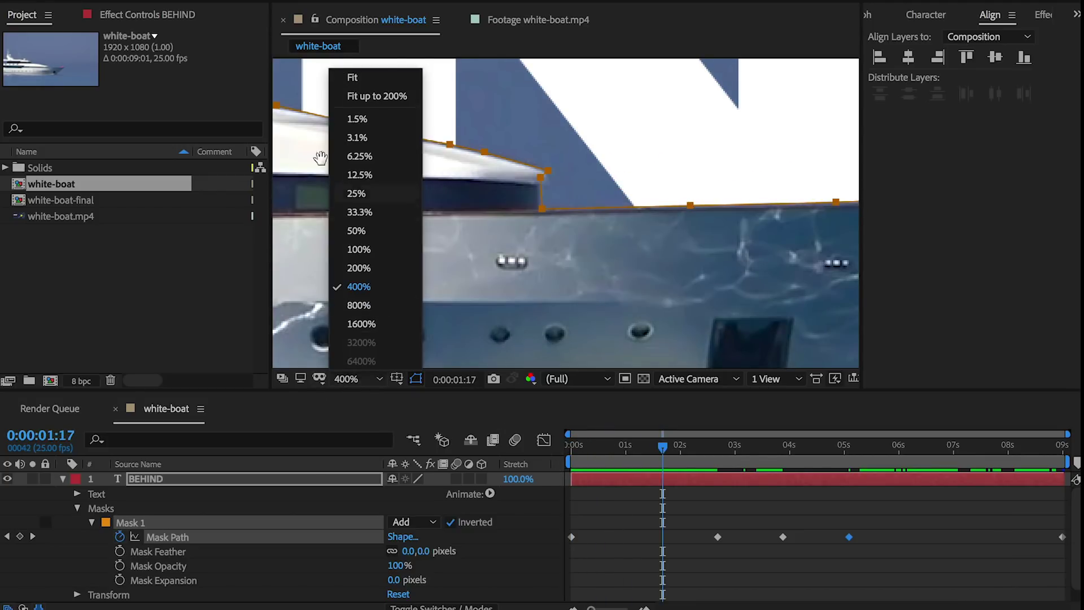
{"action": "left_click", "coordinate": [356, 75]}
{"action": "key", "text": "Home"}
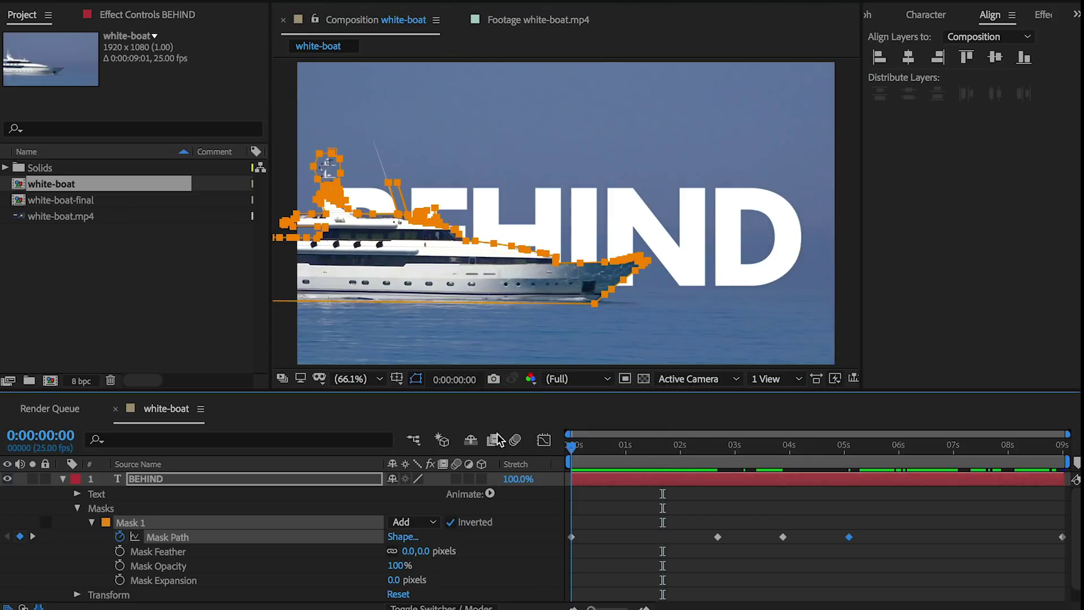
{"action": "left_click", "coordinate": [62, 478]}
{"action": "left_click", "coordinate": [96, 546]}
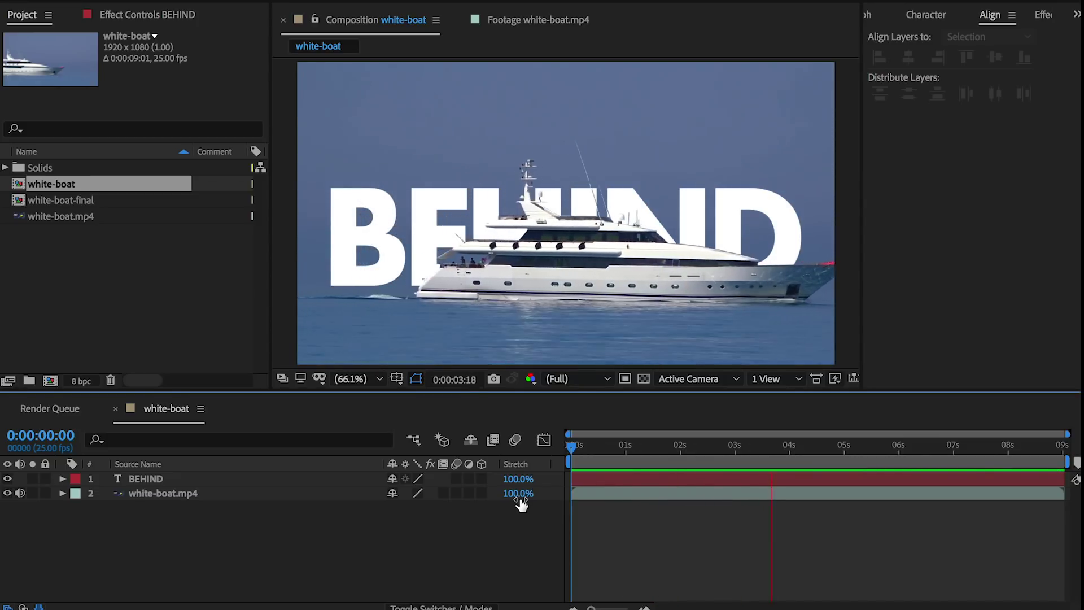
{"action": "key", "text": "space"}
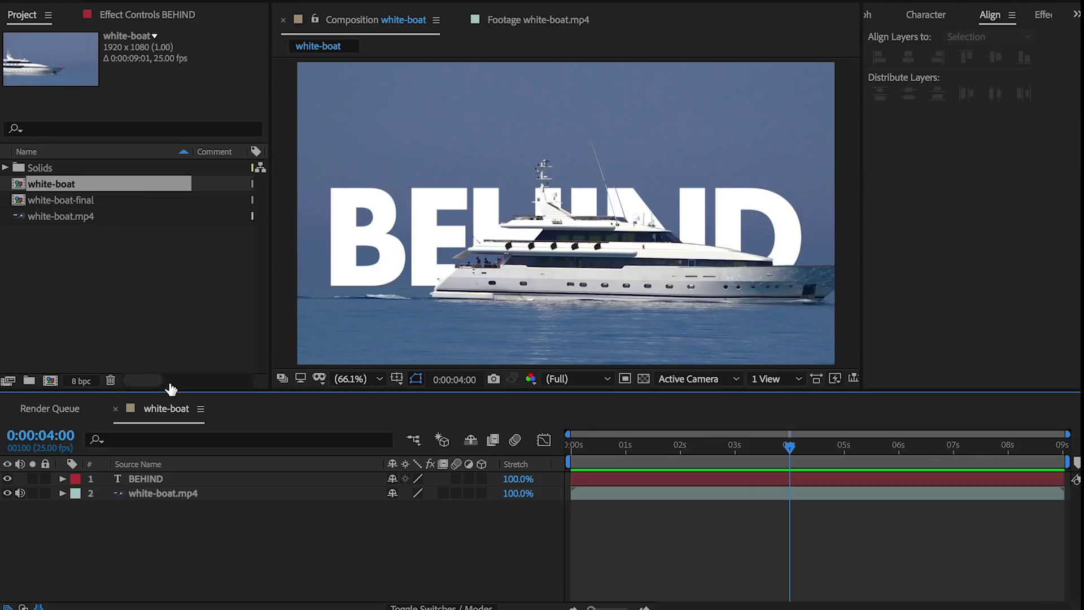
Open the white-boat-final composition and select only the white-boat.mp4 layer.
{"action": "double_click", "coordinate": [17, 200]}
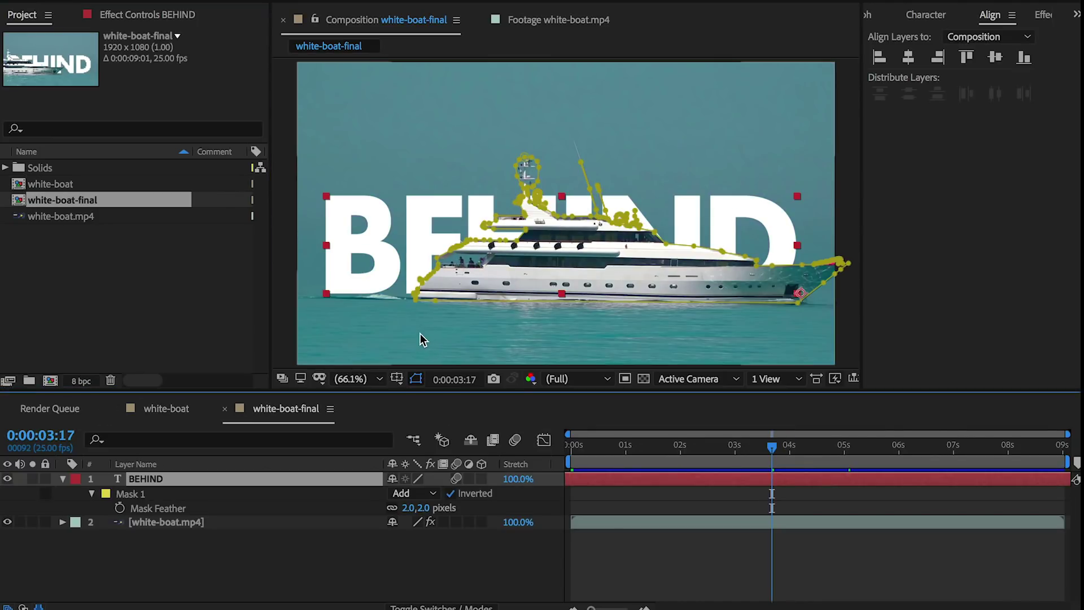
{"action": "left_click", "coordinate": [257, 562]}
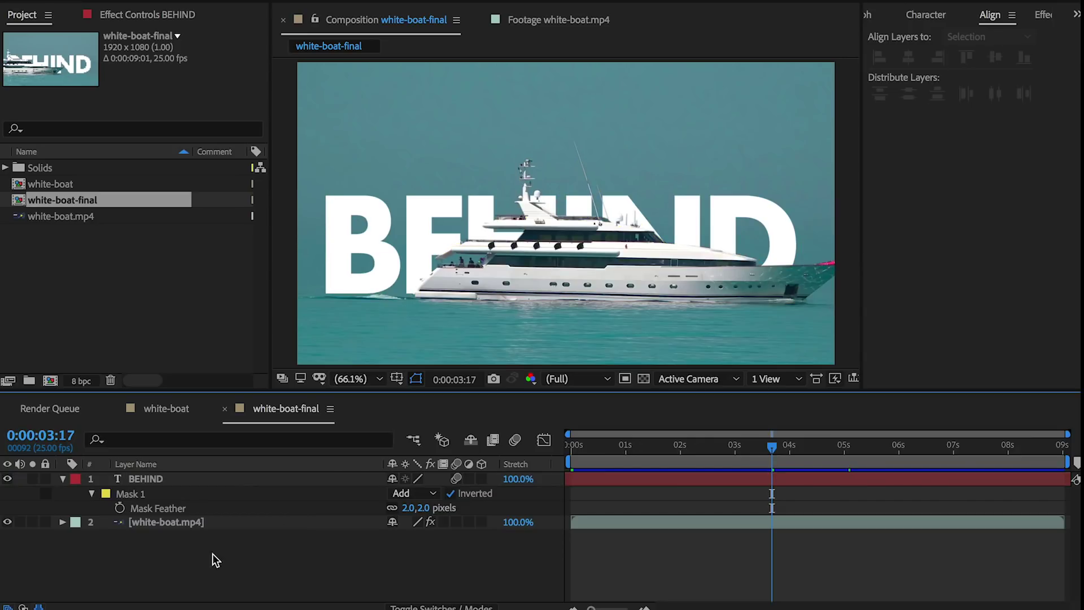
{"action": "left_click", "coordinate": [158, 523]}
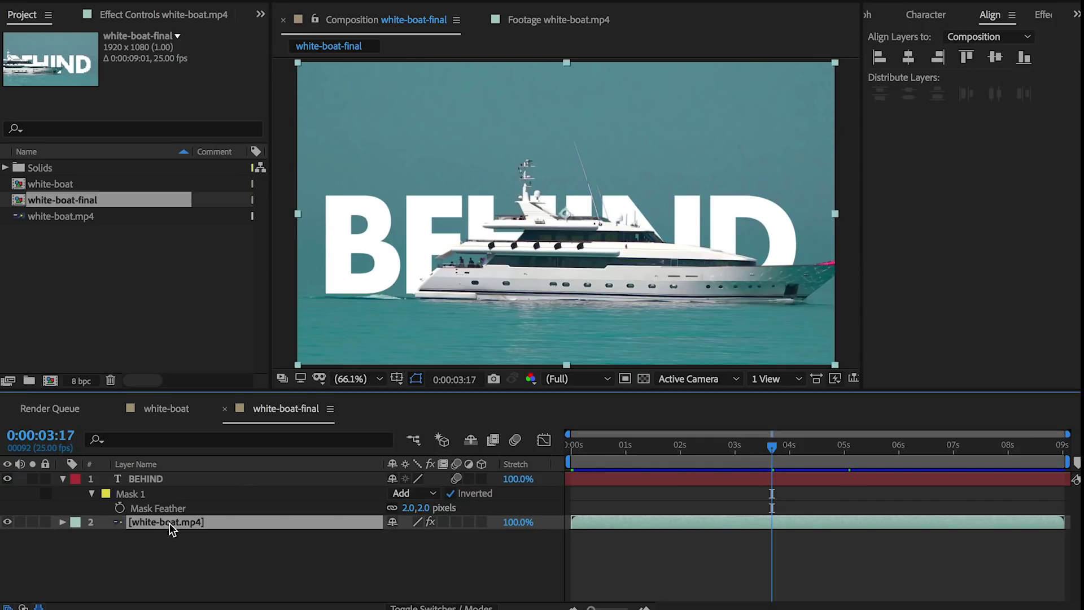
Find Change Color in Effects & Presets and apply it to white-boat.mp4.
{"action": "left_click", "coordinate": [1038, 17]}
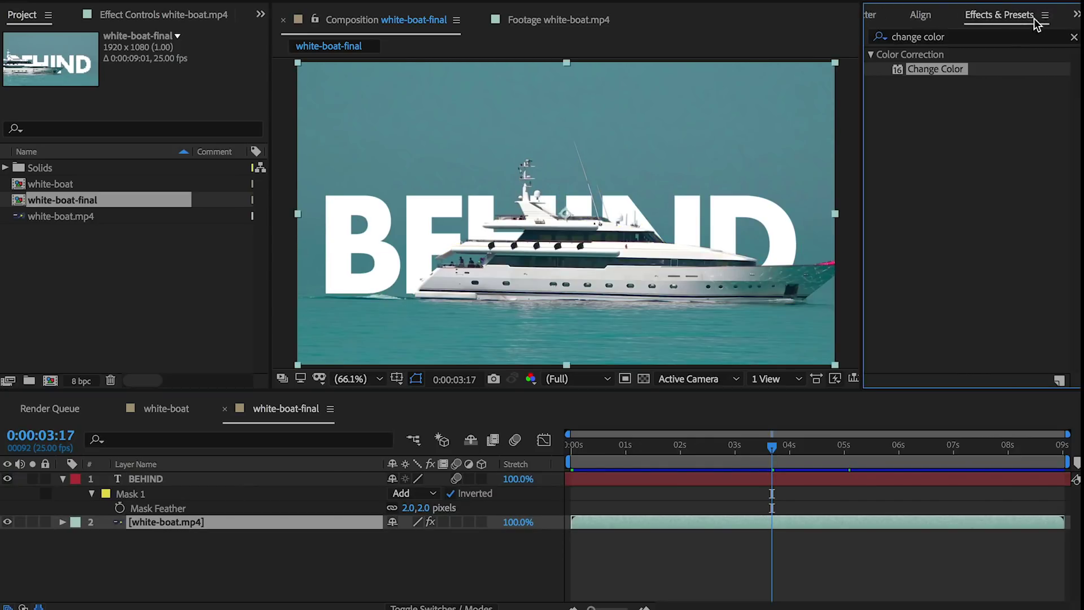
{"action": "left_click", "coordinate": [938, 38]}
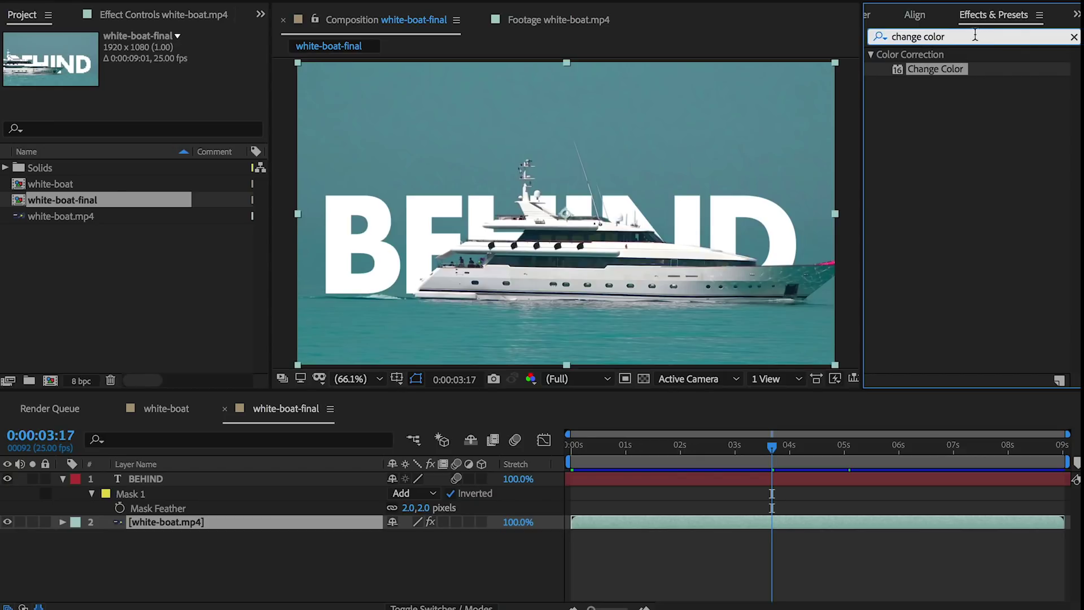
{"action": "left_click_drag", "start_coordinate": [973, 35], "coordinate": [879, 36]}
{"action": "left_click", "coordinate": [910, 70]}
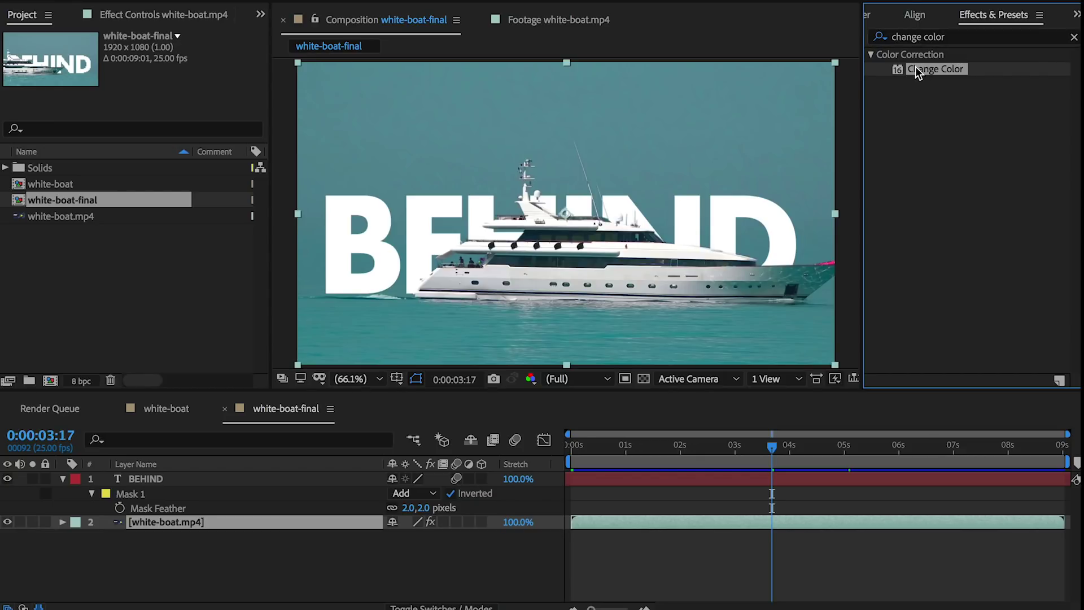
{"action": "left_click_drag", "start_coordinate": [916, 67], "coordinate": [128, 523]}
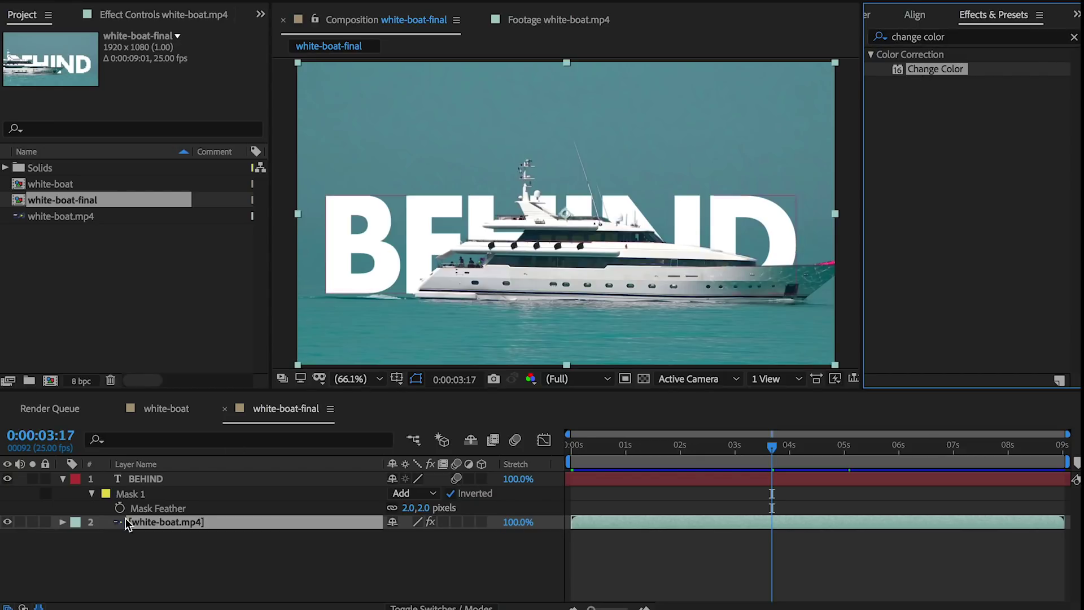
{"action": "left_click", "coordinate": [139, 15]}
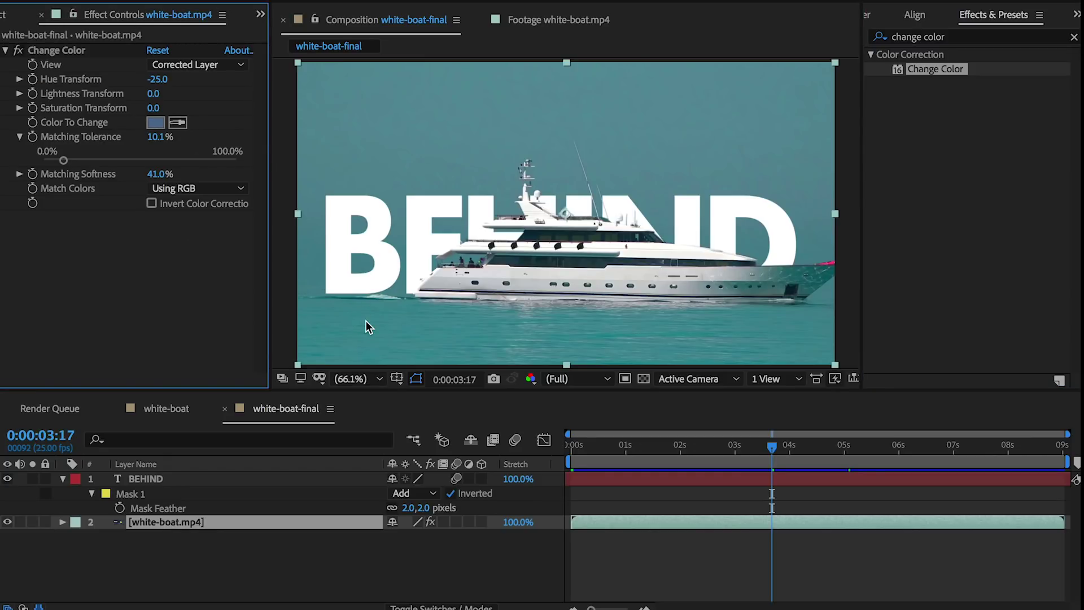
Set Change Color's Hue Transform to -25 to tint the water teal.
{"action": "left_click", "coordinate": [158, 79]}
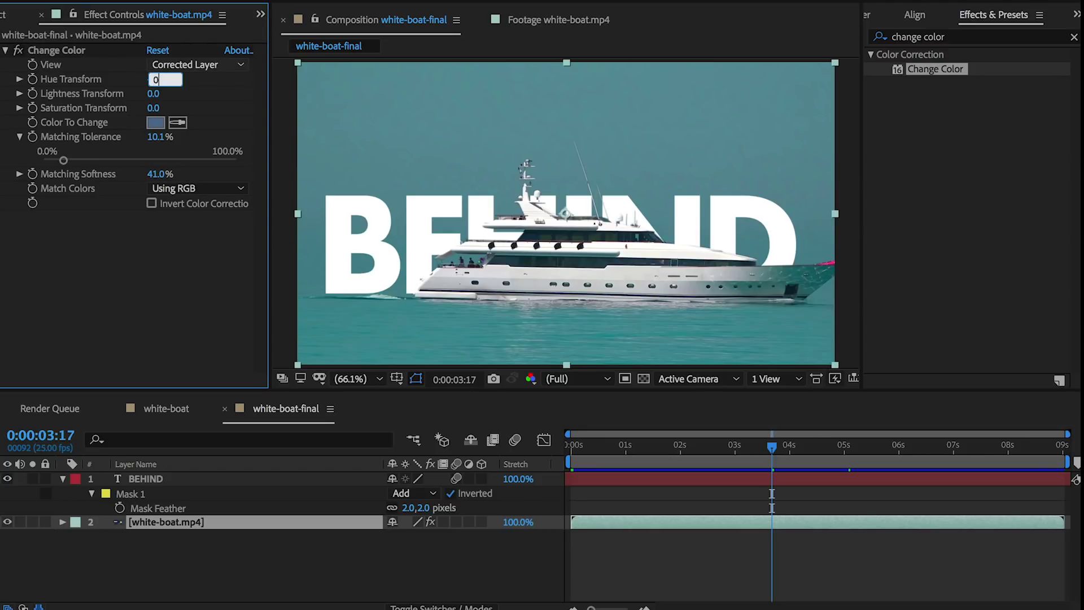
{"action": "type", "text": "0"}
{"action": "key", "text": "Return"}
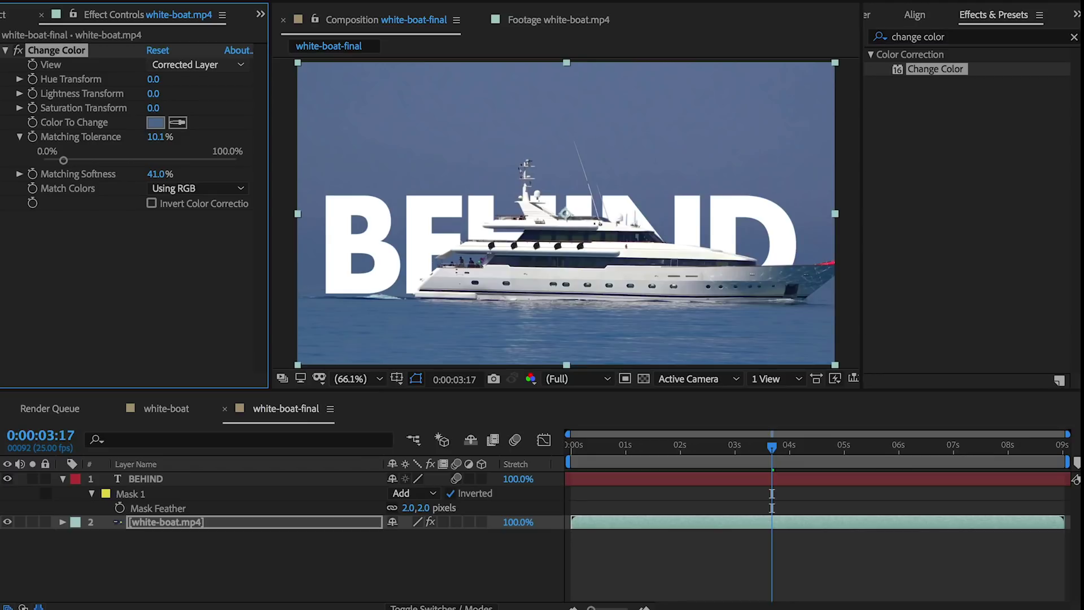
{"action": "left_click", "coordinate": [155, 80]}
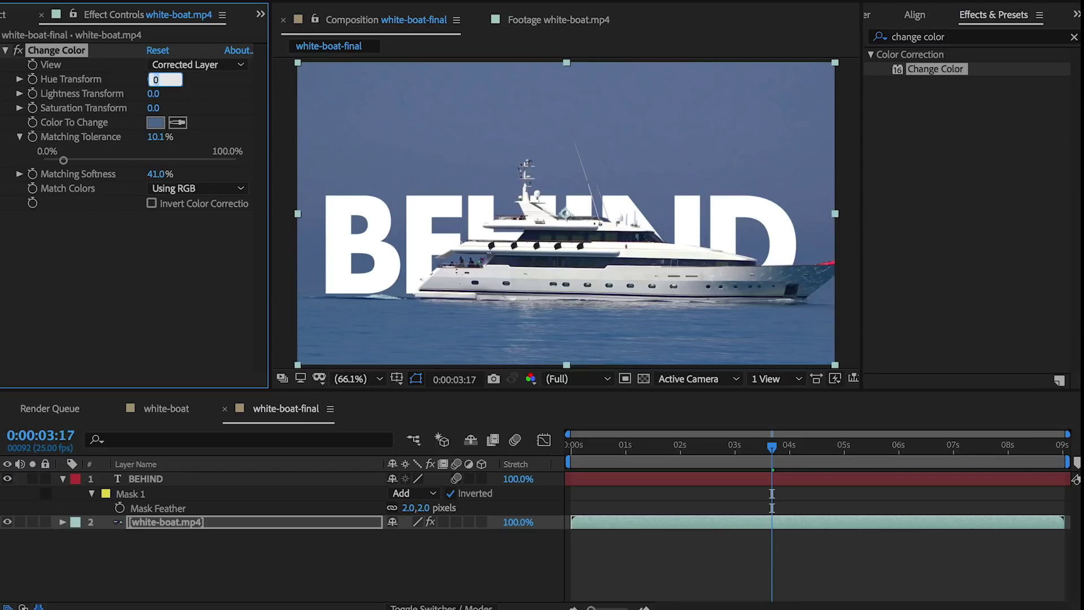
{"action": "key", "text": "Return"}
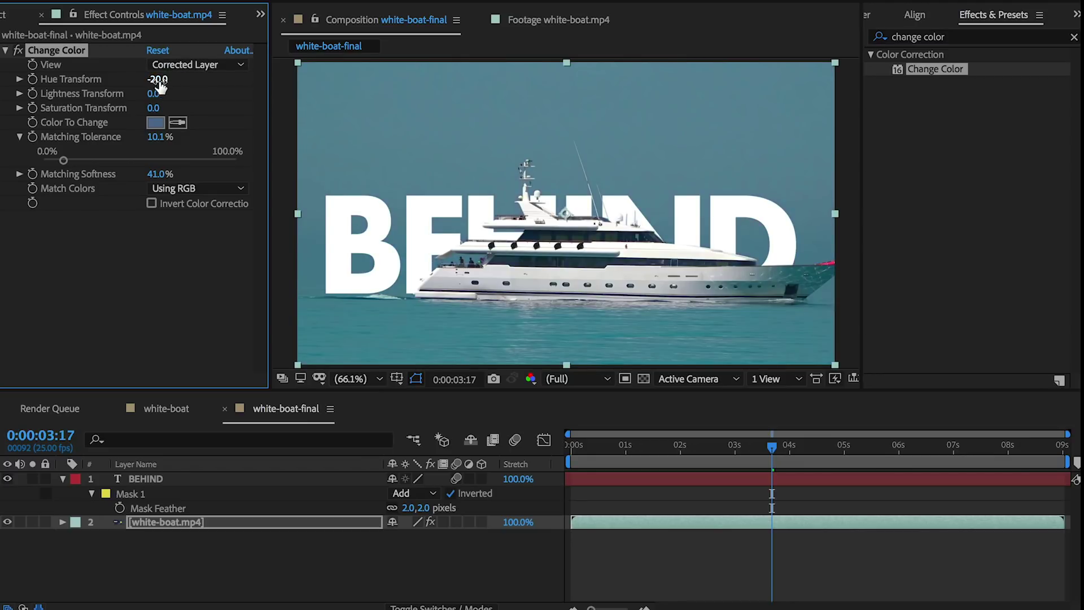
{"action": "left_click", "coordinate": [161, 78]}
{"action": "type", "text": "-25"}
{"action": "key", "text": "Return"}
{"action": "left_click_drag", "start_coordinate": [158, 80], "coordinate": [229, 81]}
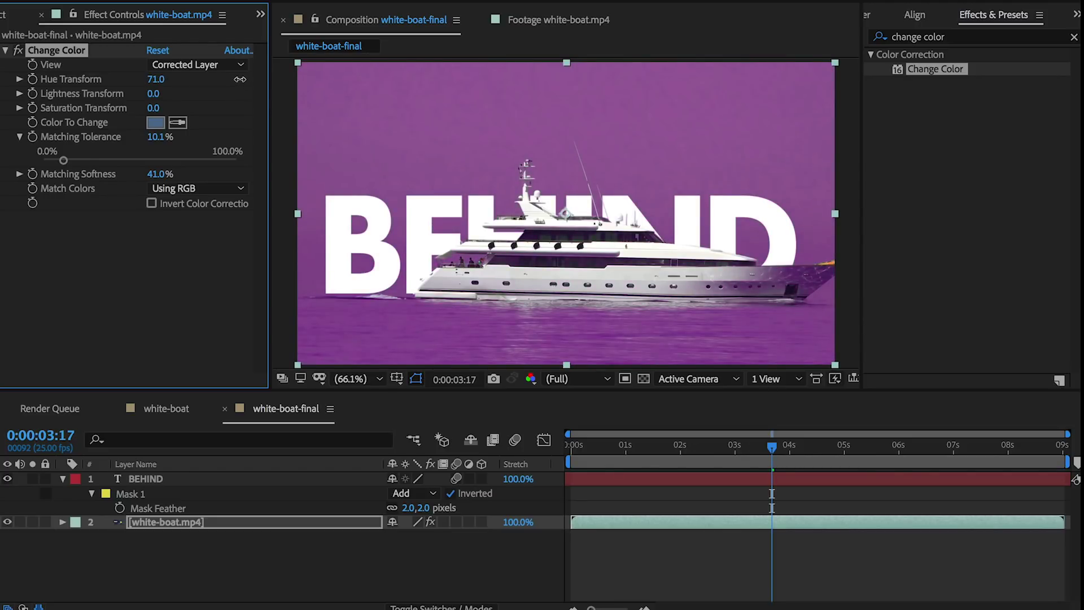
{"action": "left_click", "coordinate": [161, 79]}
{"action": "type", "text": "-25"}
{"action": "key", "text": "Return"}
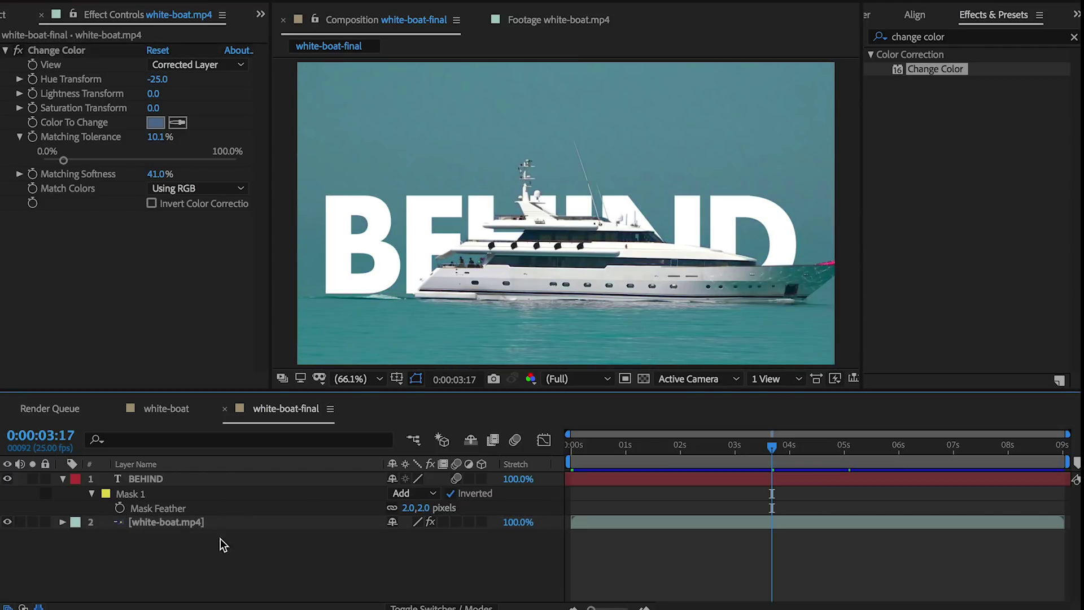
Select the BEHIND layer and expand Mask 1 to reveal its Mask Path keyframes.
{"action": "left_click", "coordinate": [142, 495]}
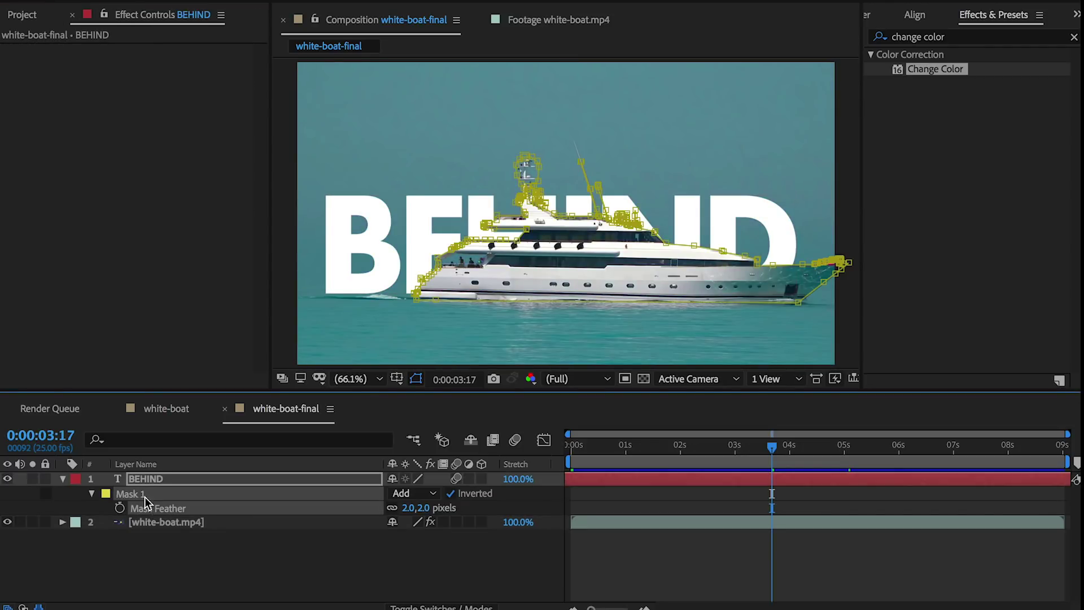
{"action": "left_click", "coordinate": [92, 494]}
{"action": "left_click", "coordinate": [92, 494]}
{"action": "left_click", "coordinate": [92, 494]}
{"action": "left_click", "coordinate": [92, 494]}
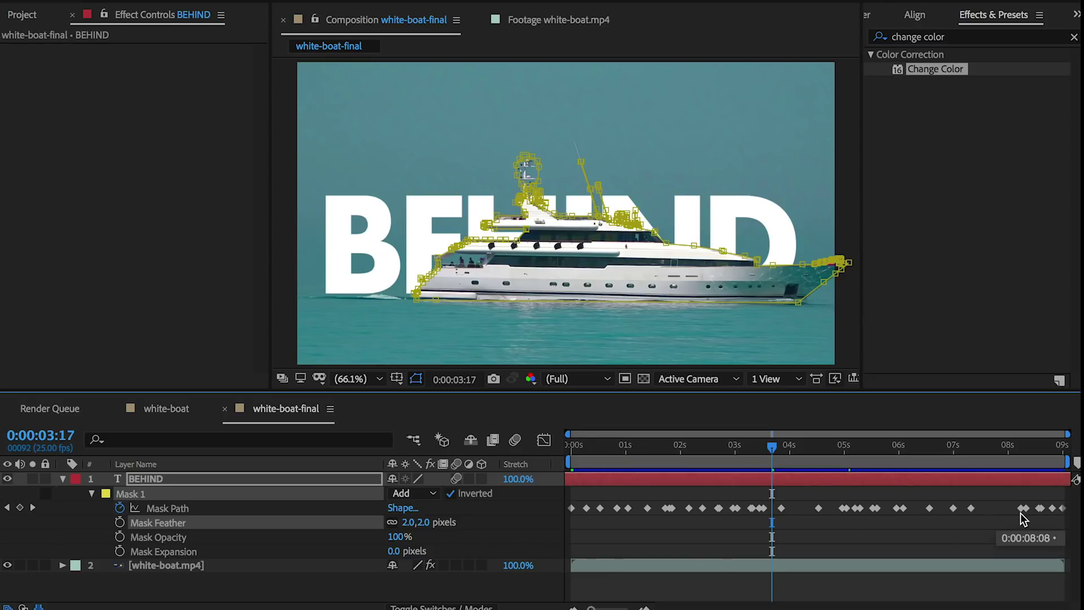
Edit Mask Feather, keeping it at 2 pixels, then deselect the BEHIND layer.
{"action": "left_click", "coordinate": [408, 525]}
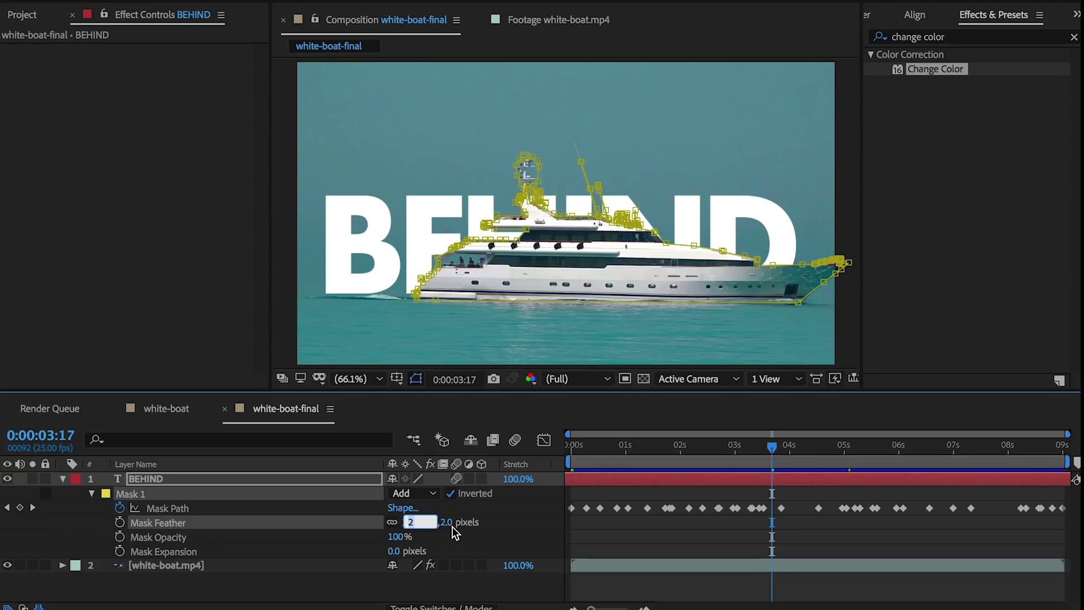
{"action": "type", "text": "0"}
{"action": "key", "text": "Return"}
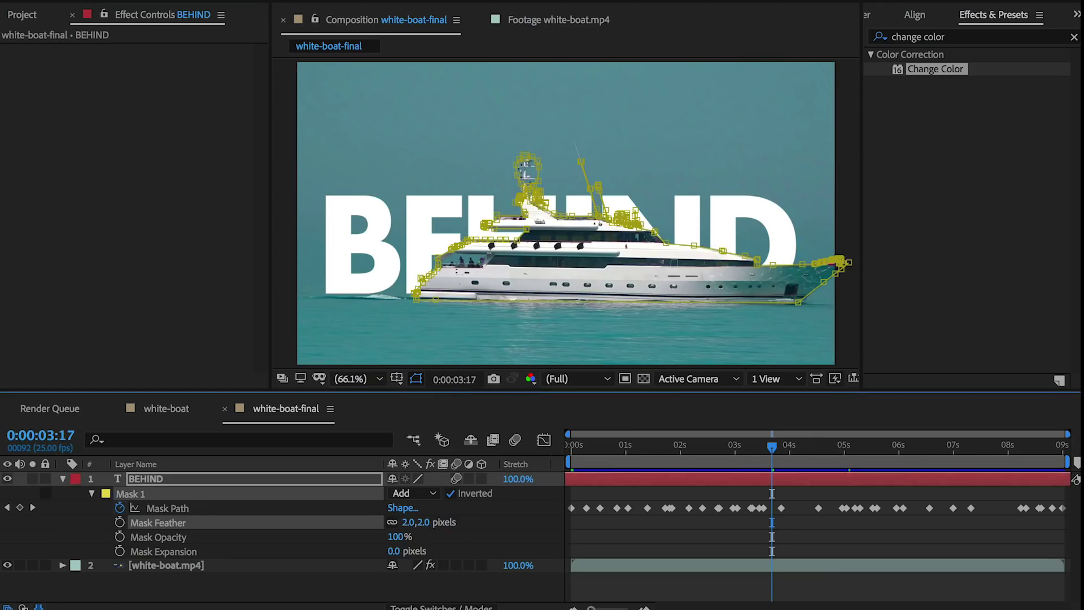
{"action": "left_click", "coordinate": [328, 589]}
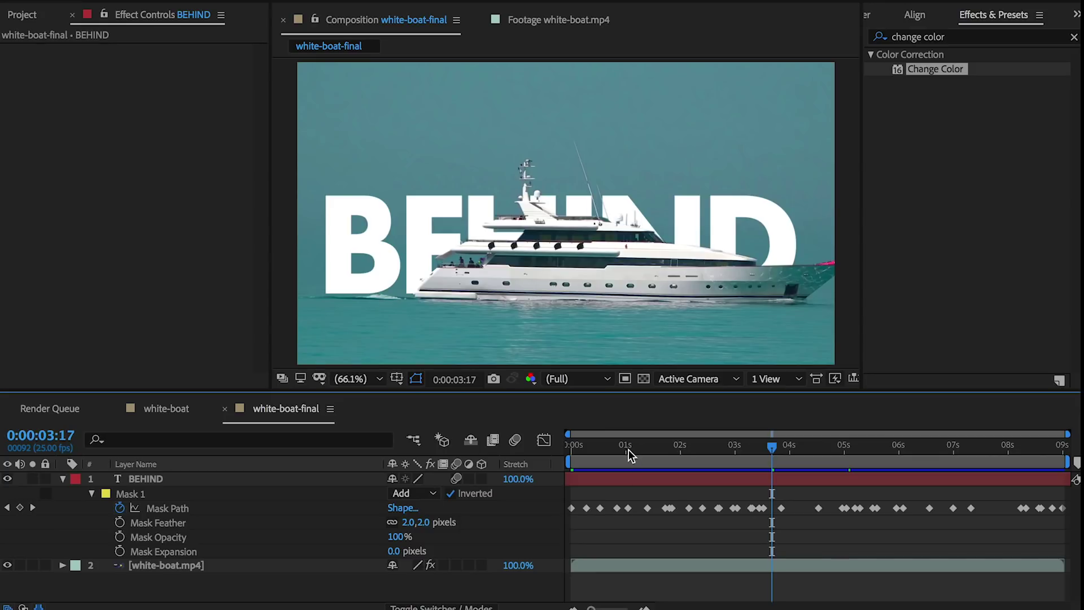
Play white-boat-final from its first frame to preview BEHIND hidden behind the yacht.
{"action": "key", "text": "Home"}
{"action": "key", "text": "space"}
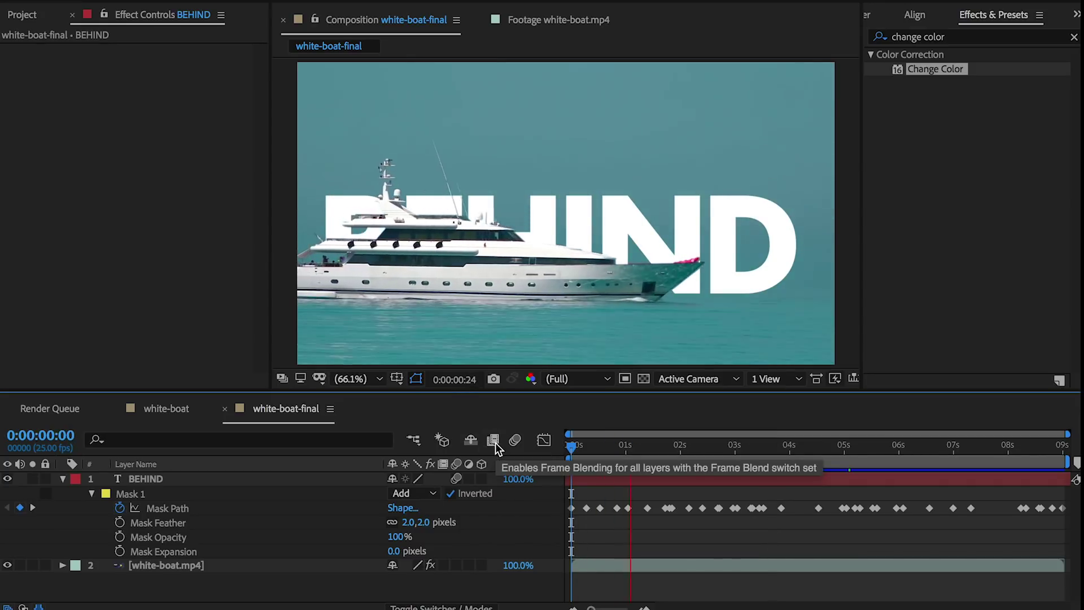